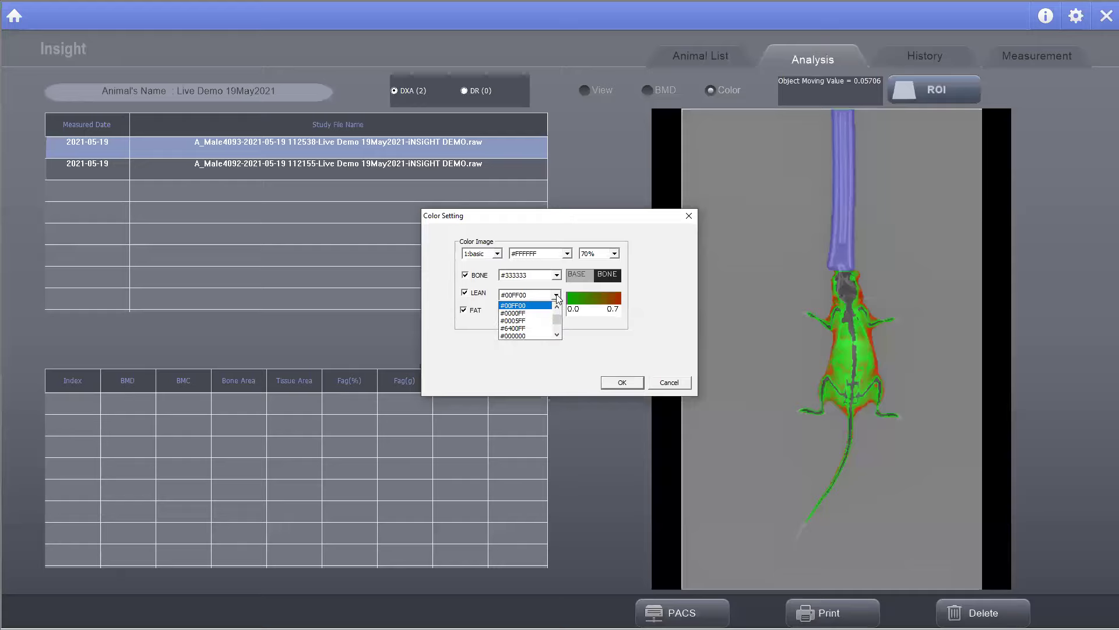
Keep the default colours and calculate whole-body ROI1 (BMD 0.866, total weight 21.947 g).
left_click(556, 295)
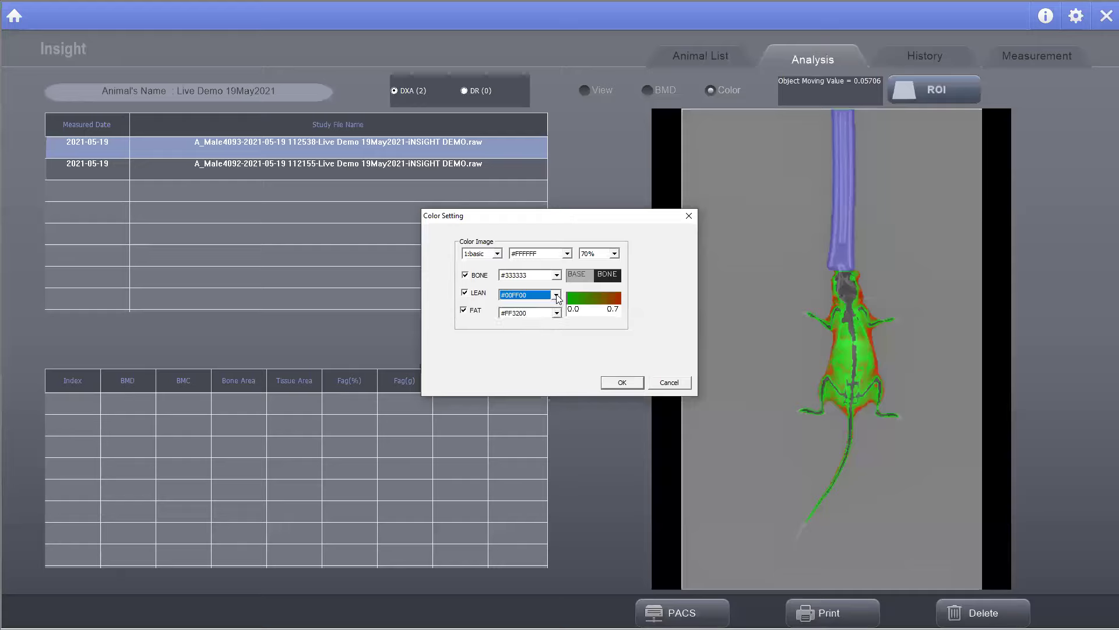
left_click(669, 383)
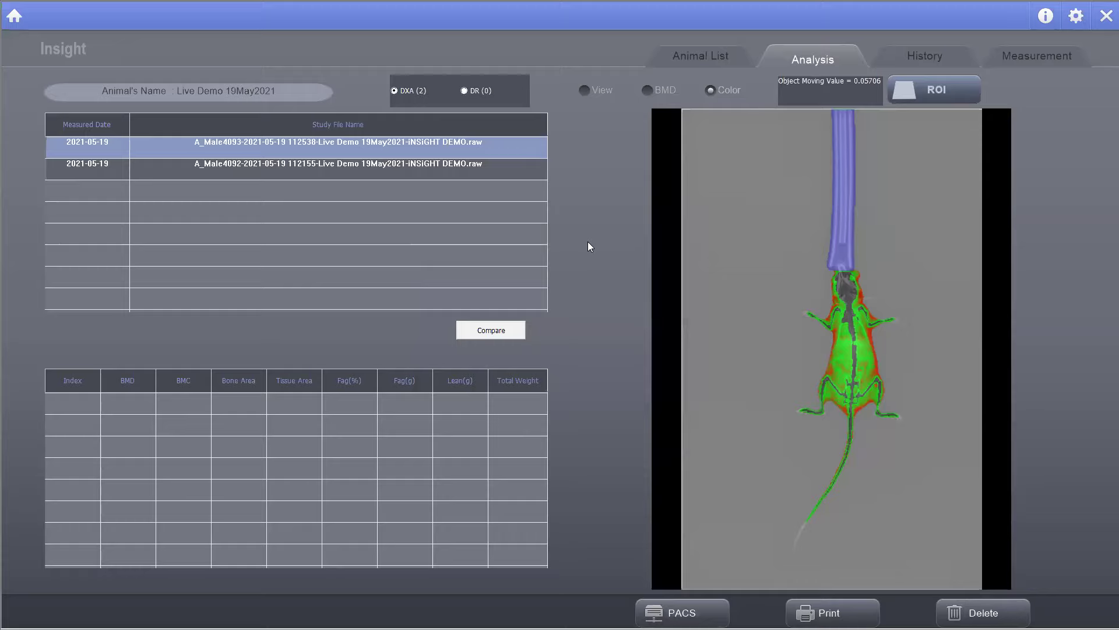
left_click(921, 91)
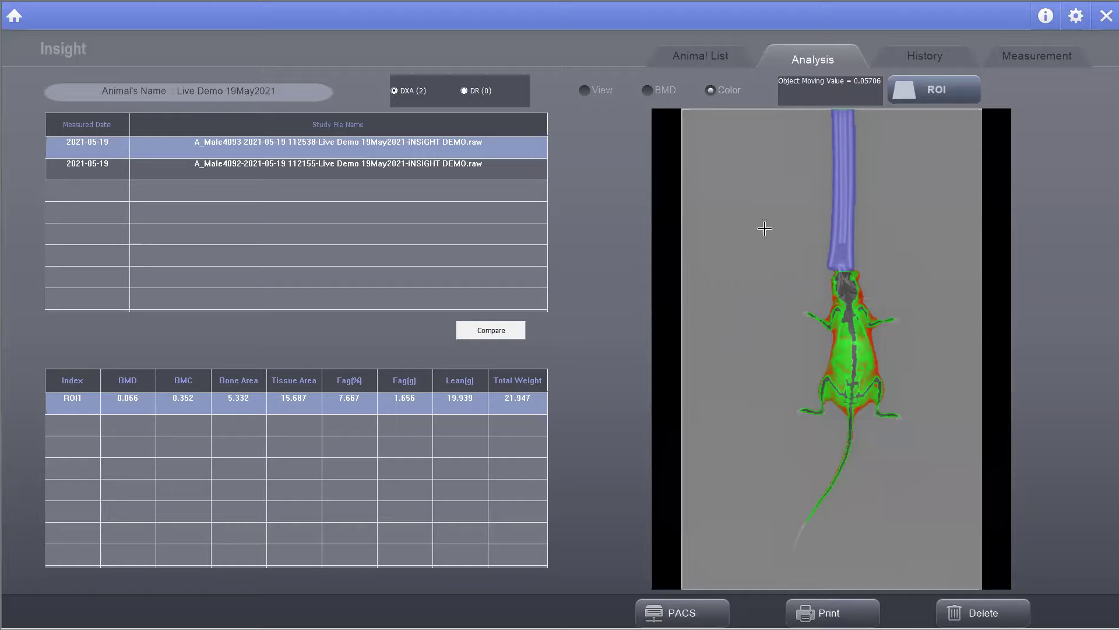
Switch to the plain grey X-ray and crop the view to a rectangle around the mouse body.
left_click(584, 90)
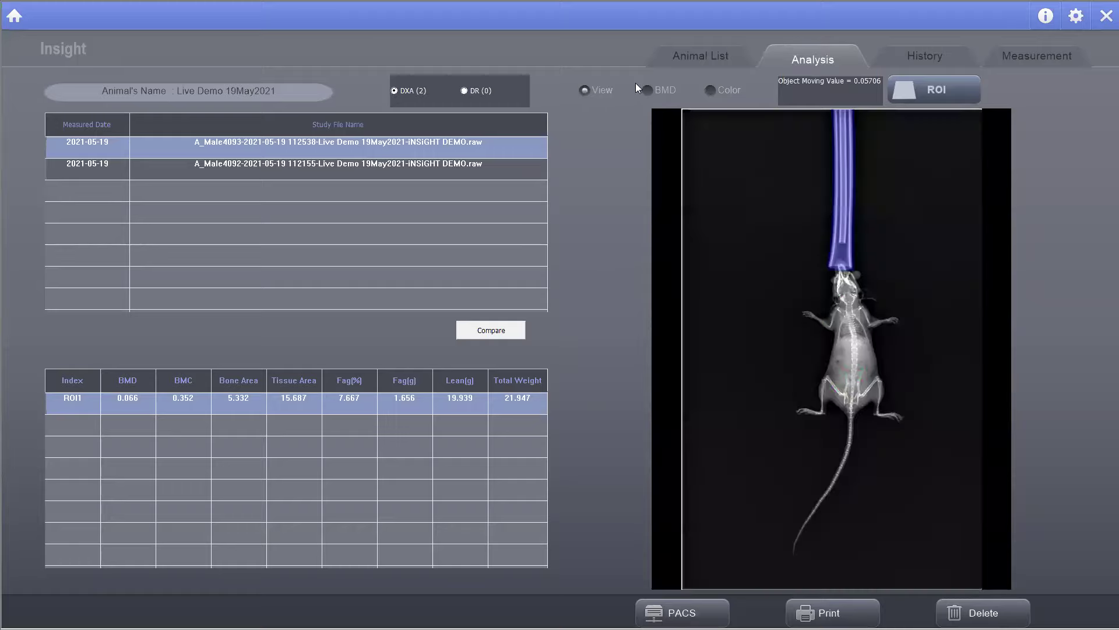
double_click(773, 297)
left_click_drag(453, 248, 543, 380)
left_click(639, 367)
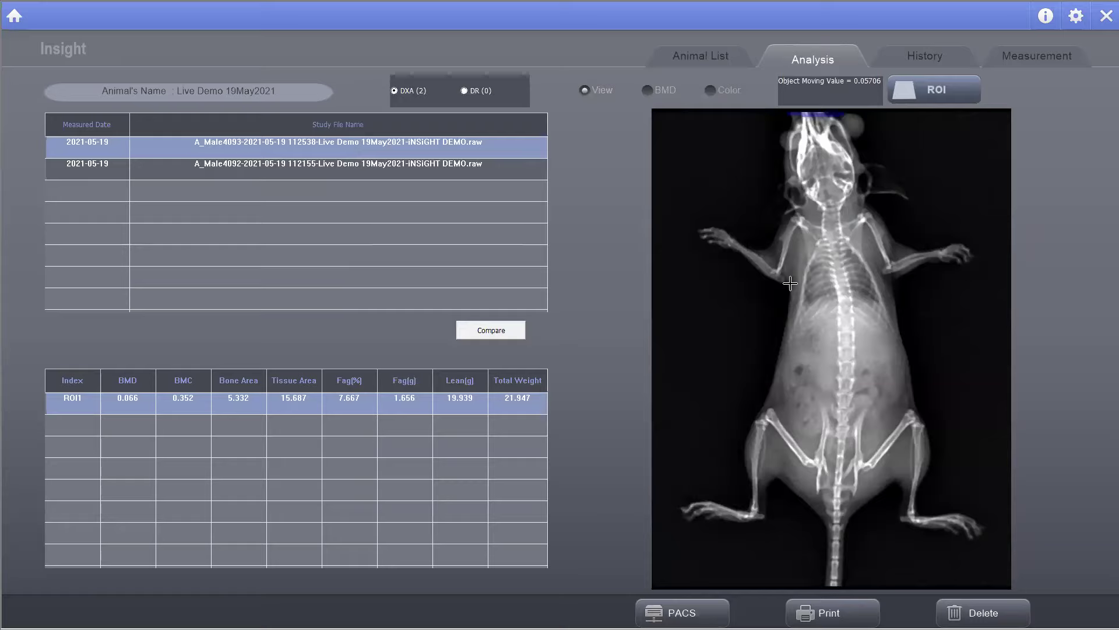
Place box regions ROI2 and ROI3 over the two femurs.
left_click(912, 90)
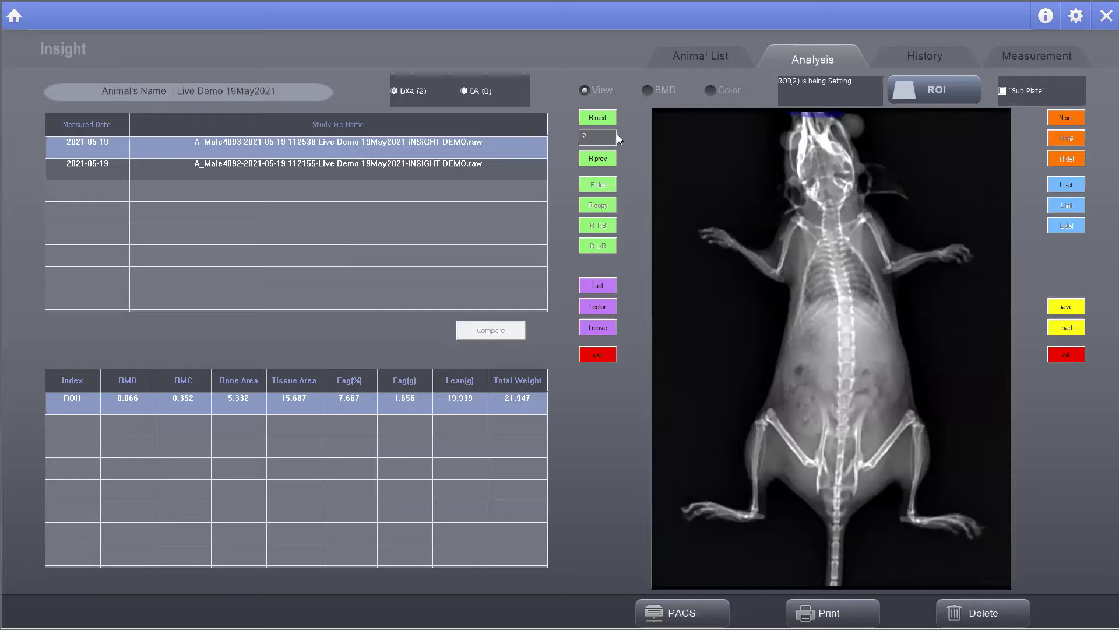
left_click(761, 416)
left_click(804, 473)
left_click(779, 408)
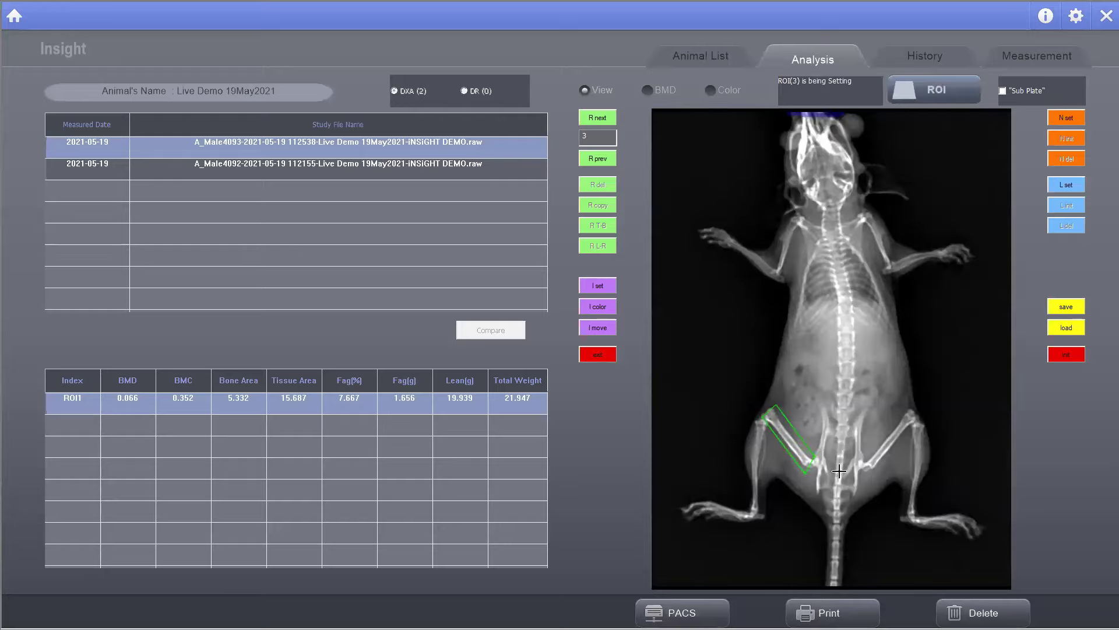
left_click(870, 454)
left_click(873, 468)
left_click(913, 404)
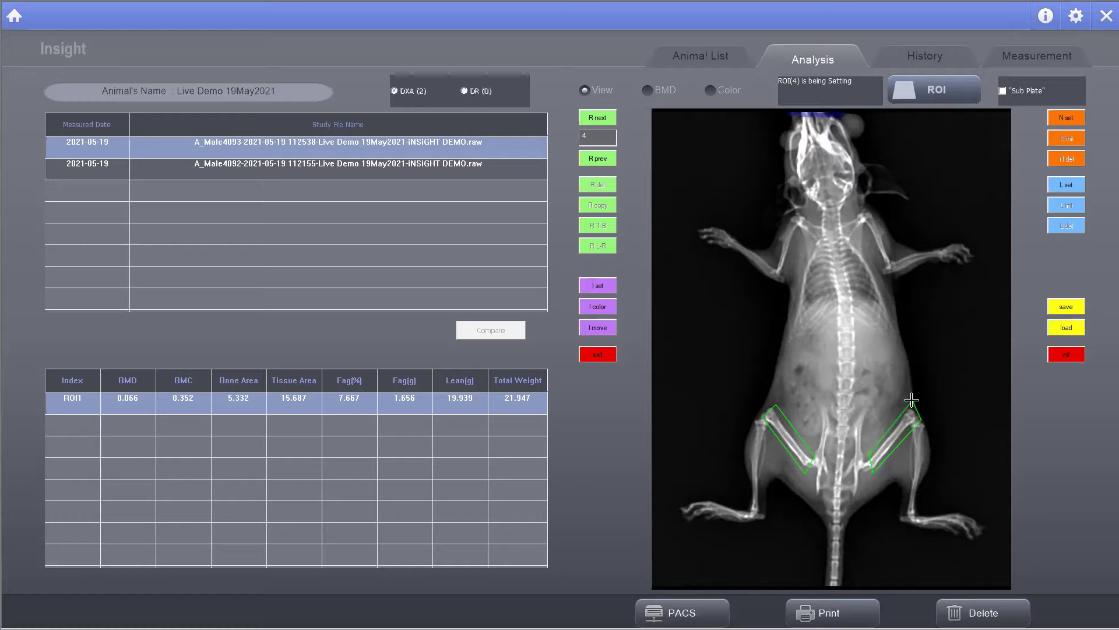
Outline the ROI4 polygon over the lower spine.
left_click(831, 394)
left_click(832, 442)
left_click(859, 444)
Draw the first blue NA region beside the head.
left_click(1069, 119)
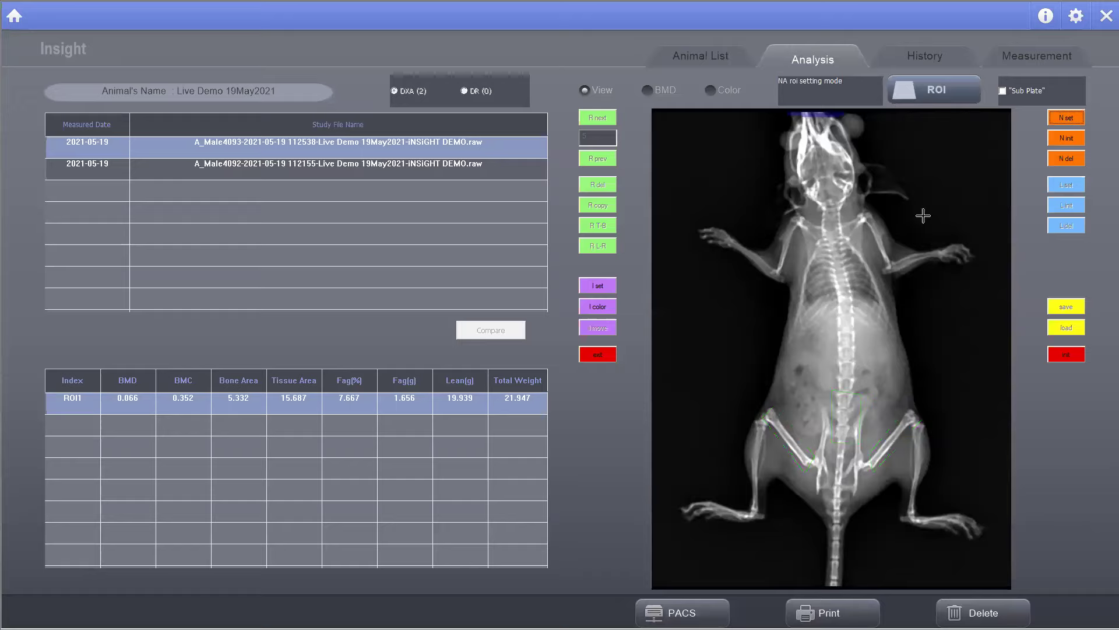
left_click(865, 158)
left_click(872, 195)
left_click(913, 204)
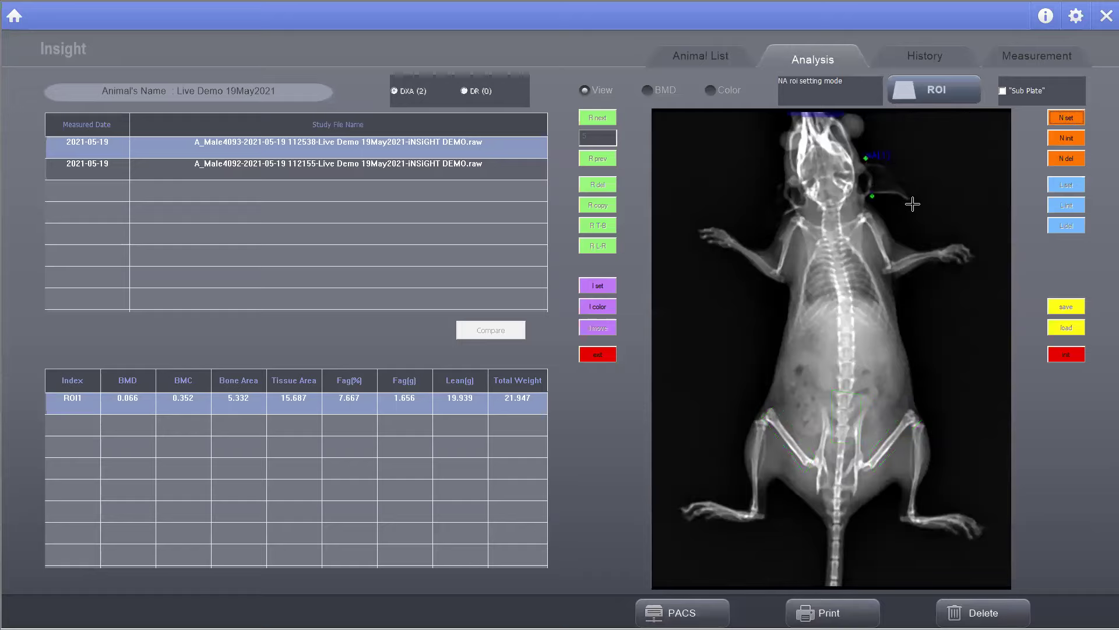
left_click(913, 164)
Draw the second NA region and list ROI2–ROI4 results (BMD 0.069, 0.067, 0.040).
left_click(776, 168)
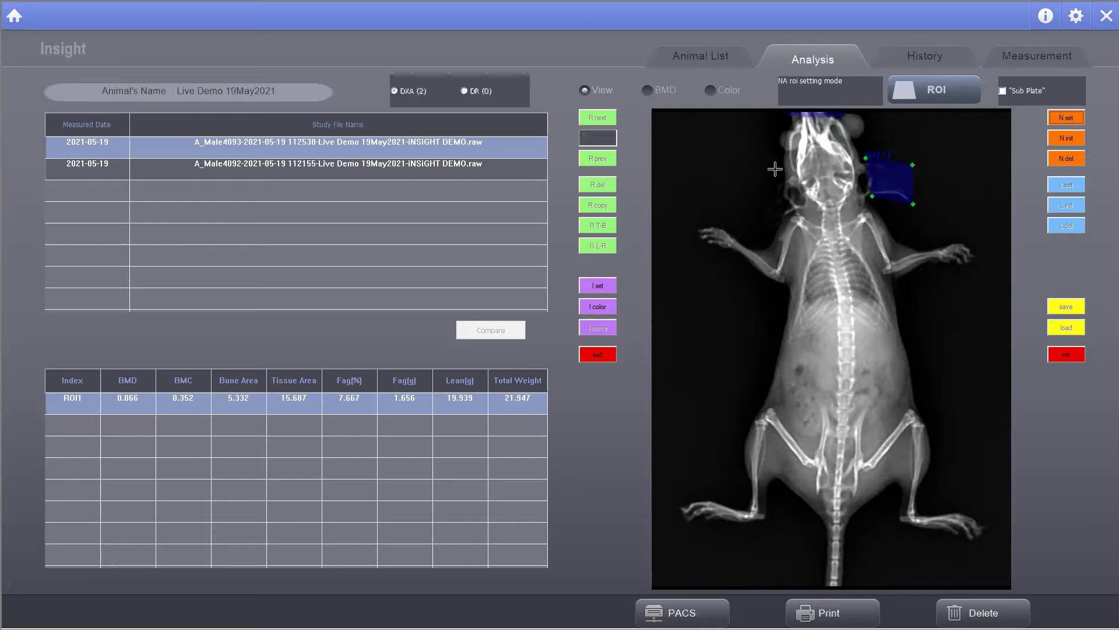
left_click(783, 209)
left_click(748, 212)
left_click(735, 175)
left_click(918, 91)
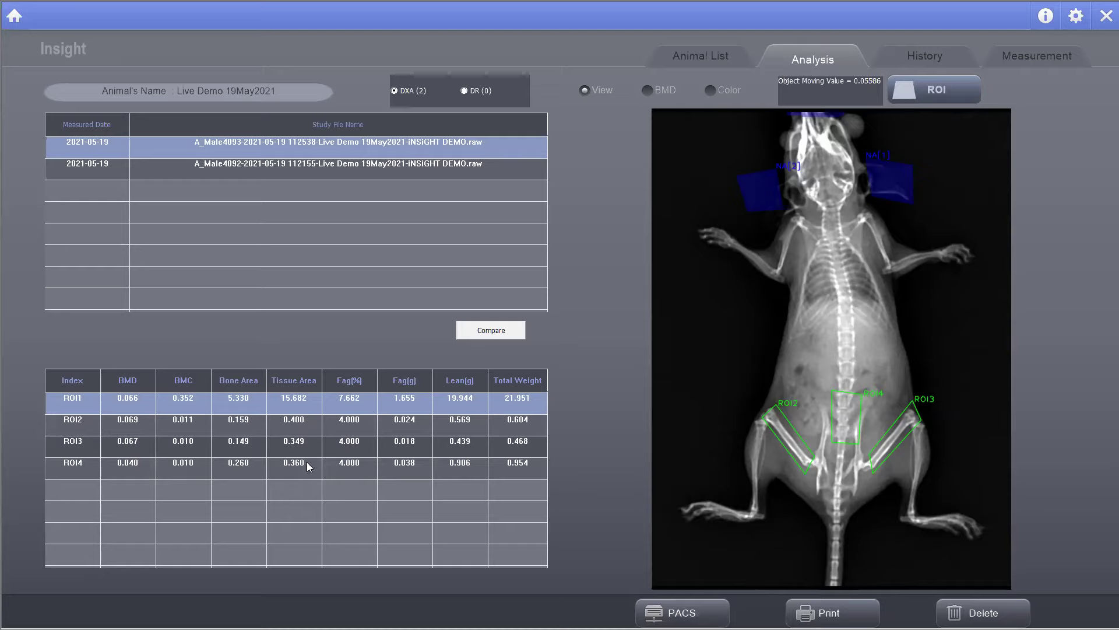
left_click(929, 92)
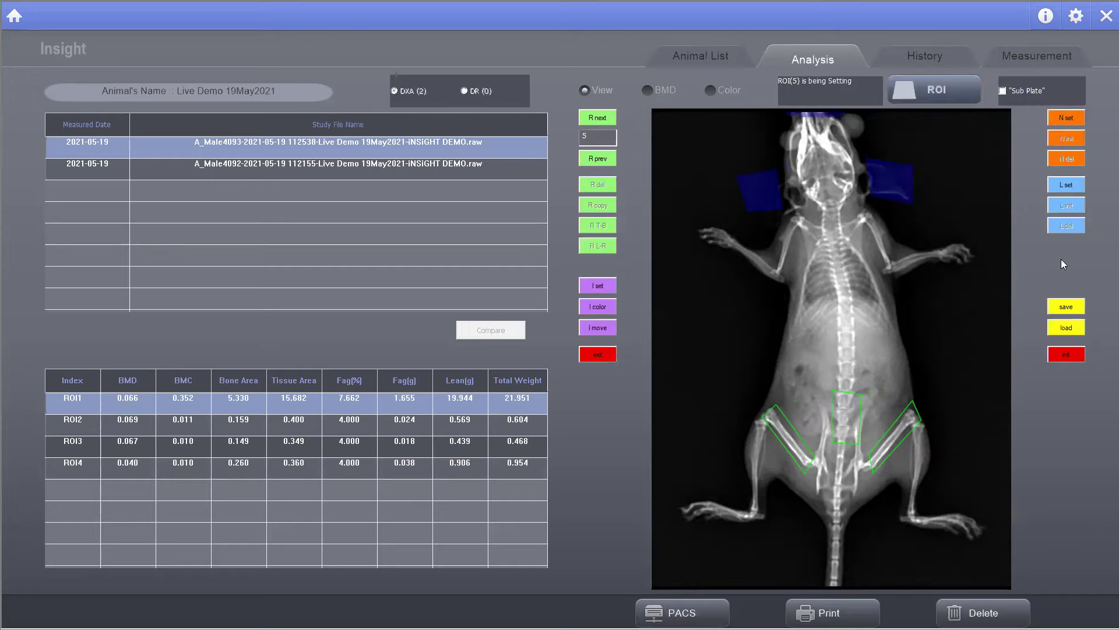
Measure the lengths of both femurs with red rulers.
left_click(1068, 186)
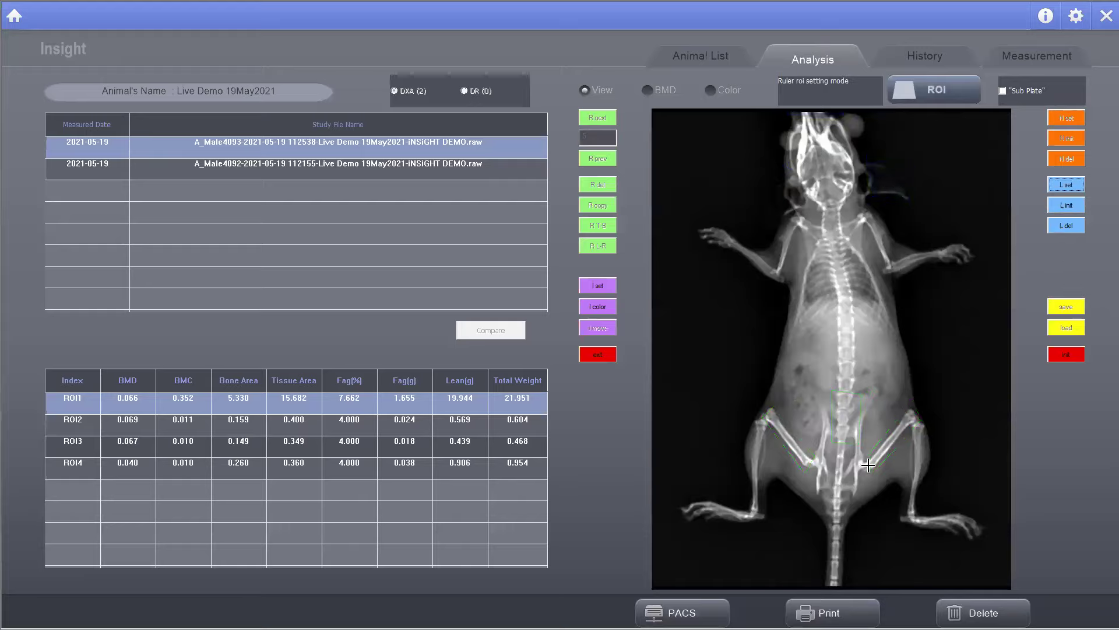
left_click_drag(868, 464, 914, 415)
left_click_drag(808, 464, 769, 411)
Save the annotated X-ray as a JPG on the Desktop and leave ruler mode.
right_click(739, 354)
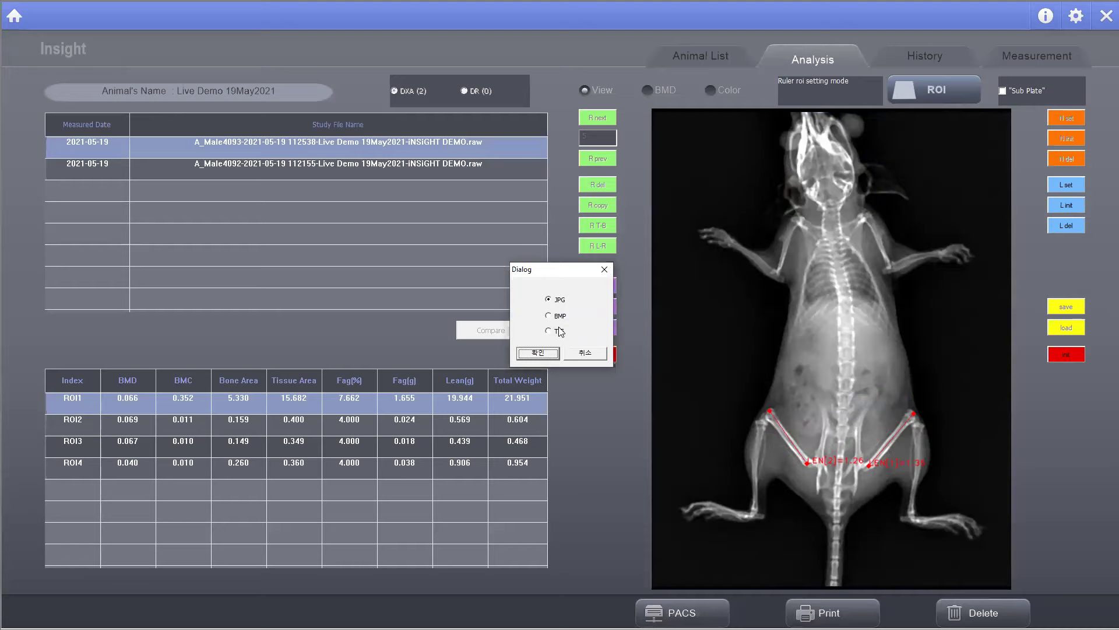
left_click(544, 353)
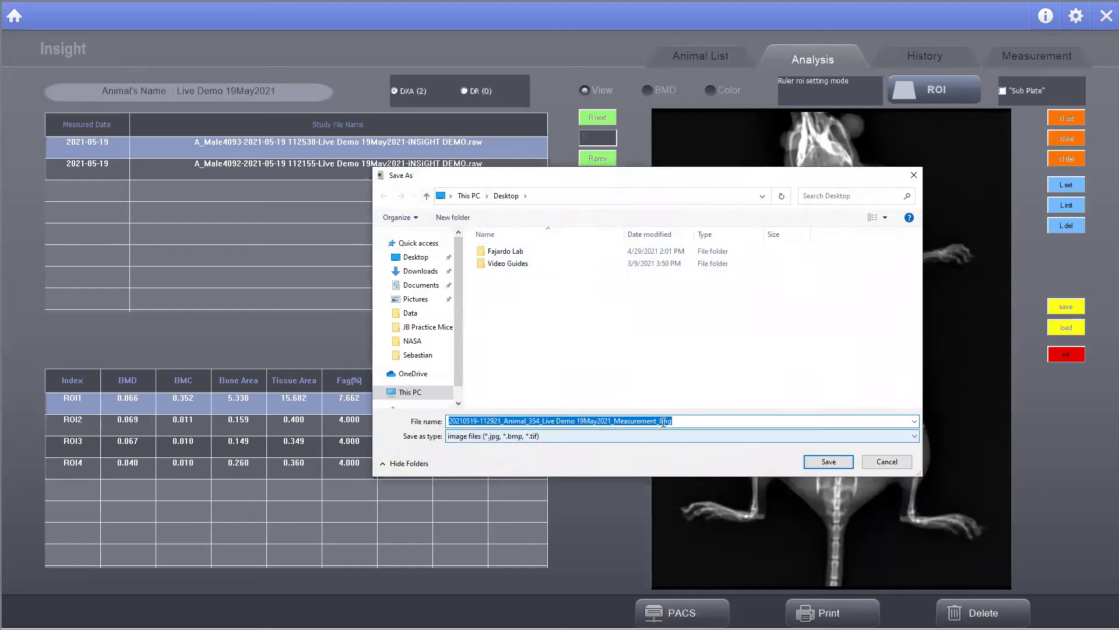
left_click(829, 462)
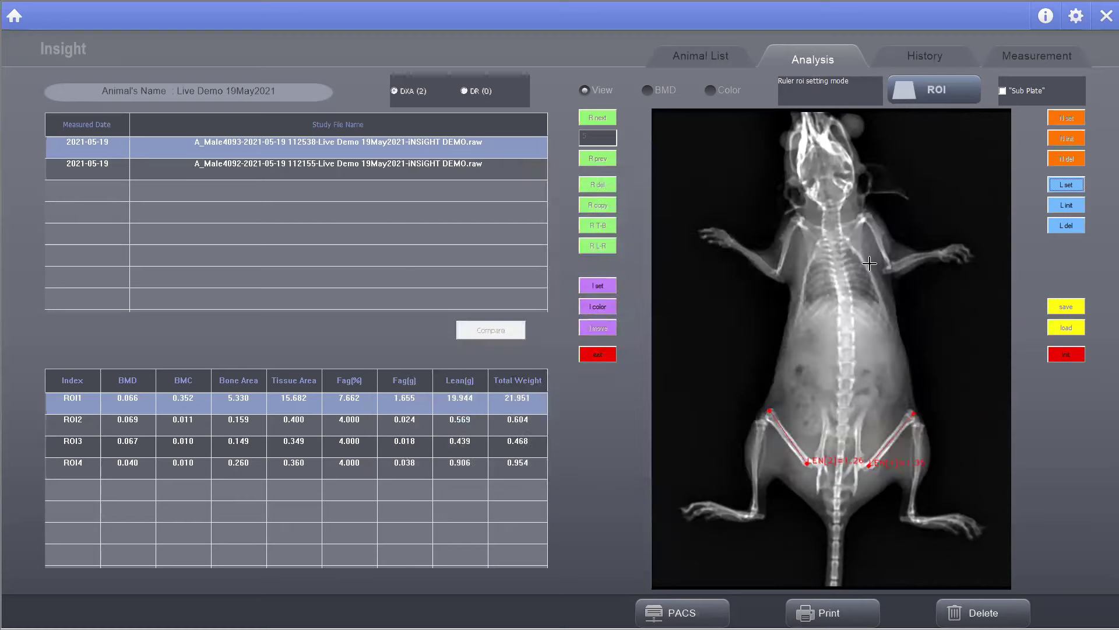
left_click(930, 97)
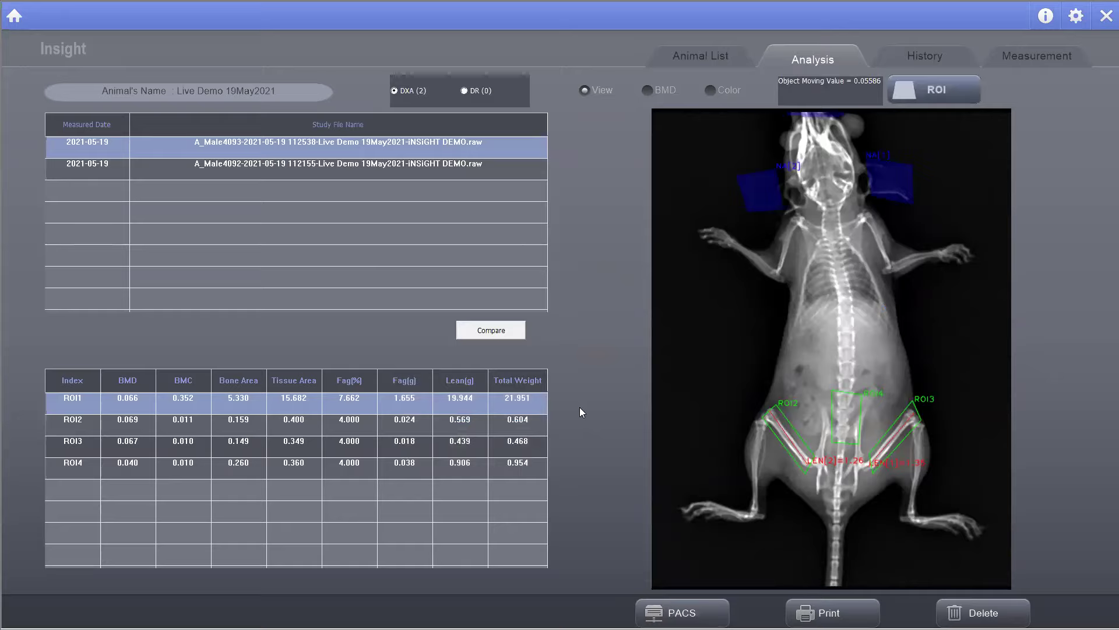
Export the ROI measurement results as a CSV file to the Desktop and confirm completion.
key("ctrl+s")
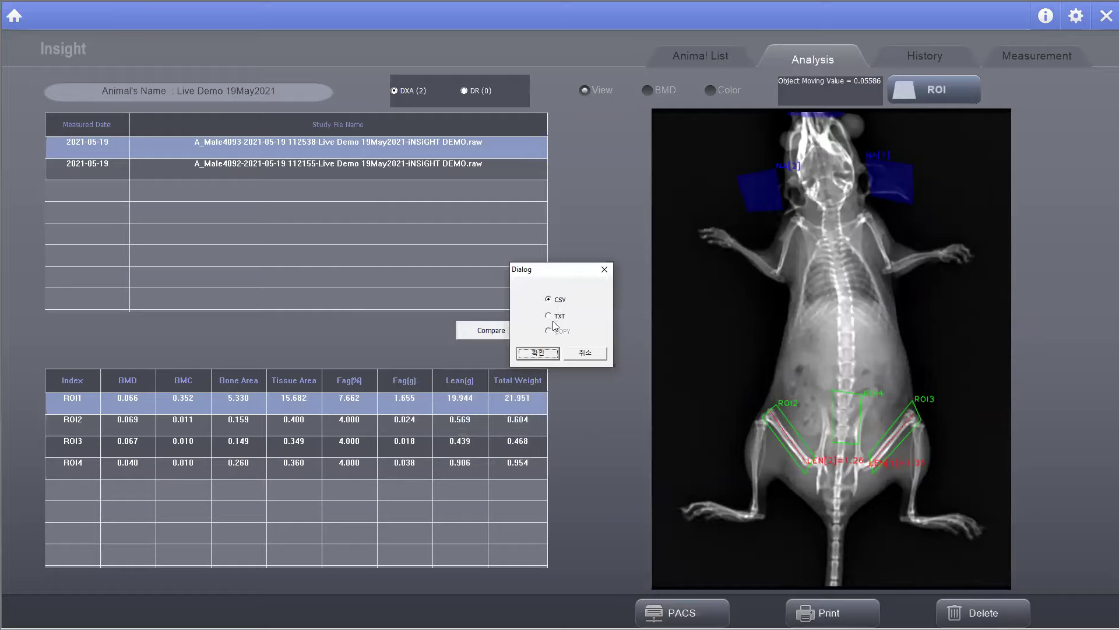
left_click(541, 353)
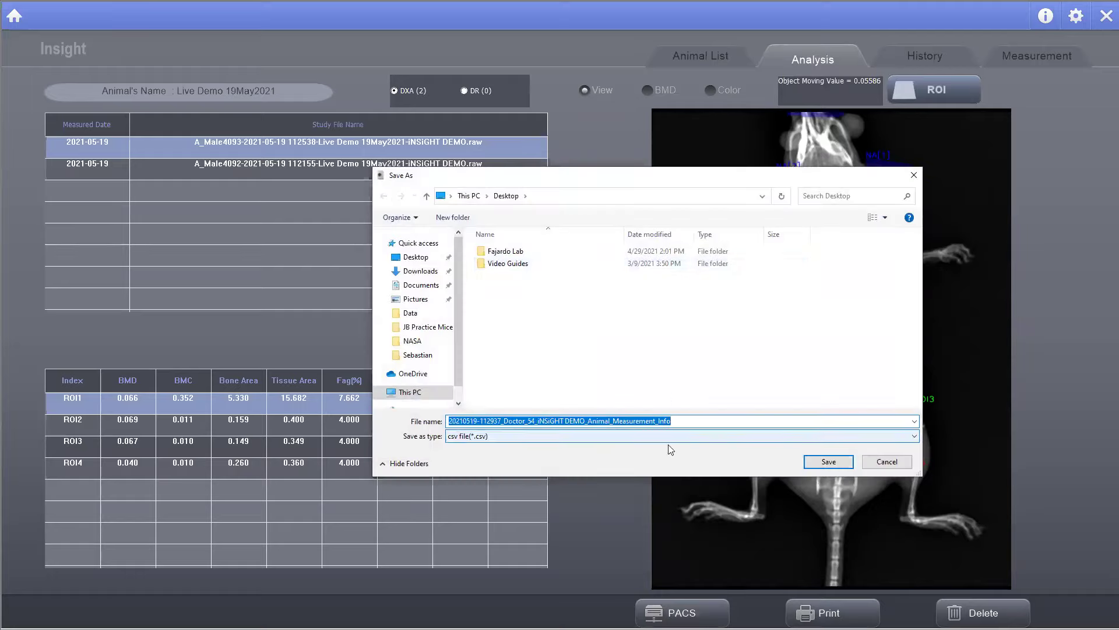
left_click(820, 464)
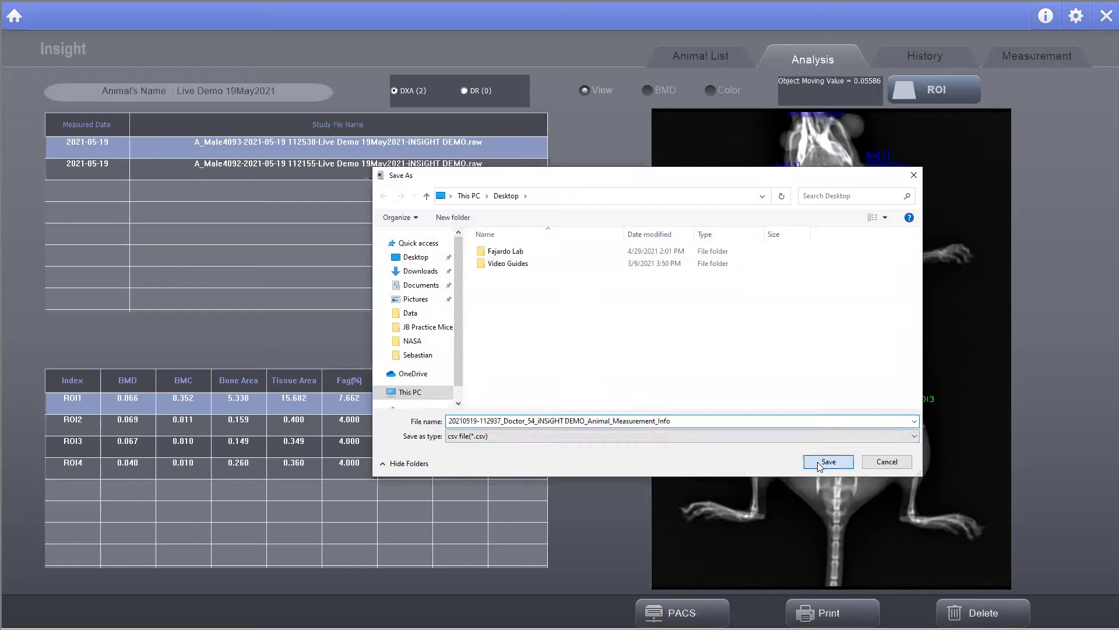
left_click(579, 345)
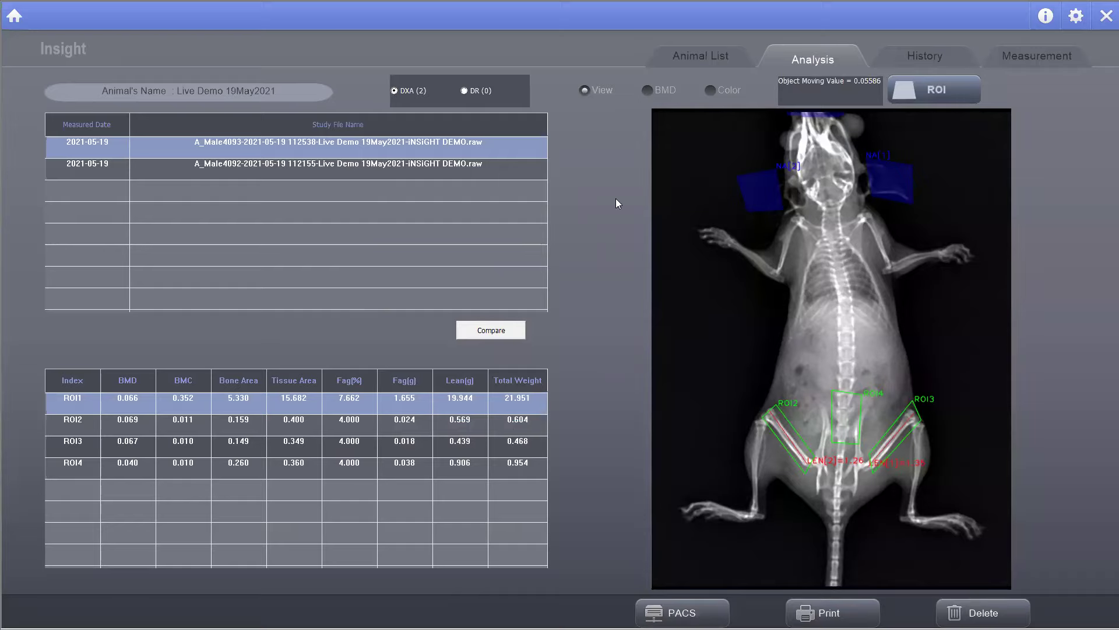
Go to the Animal List, export CSV to the Desktop, then cancel the import date-range dialog.
left_click(685, 56)
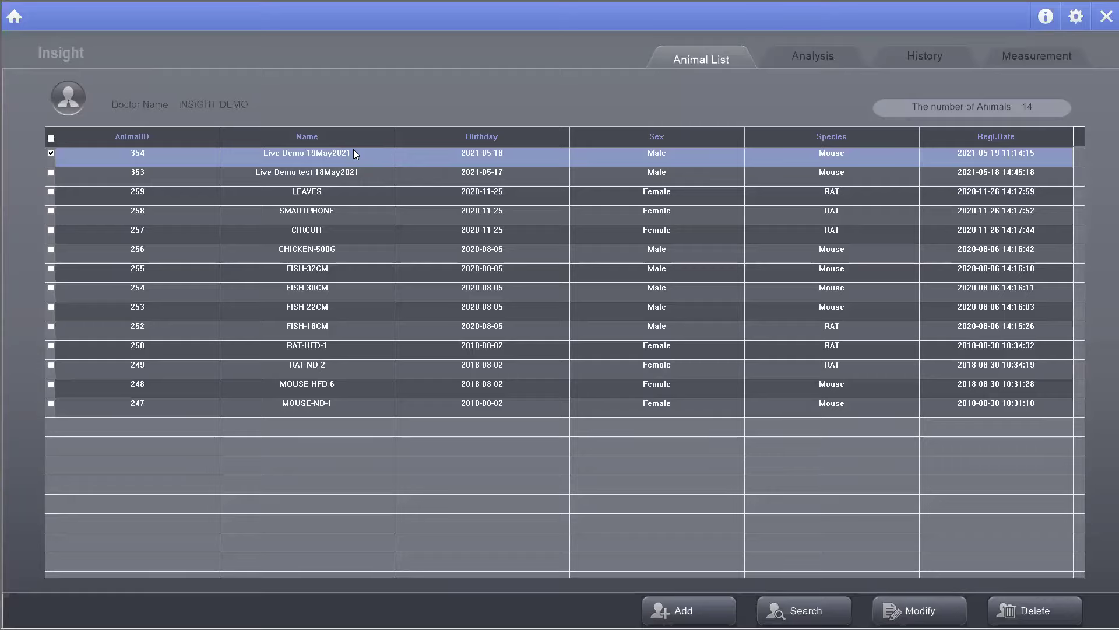
key("ctrl+s")
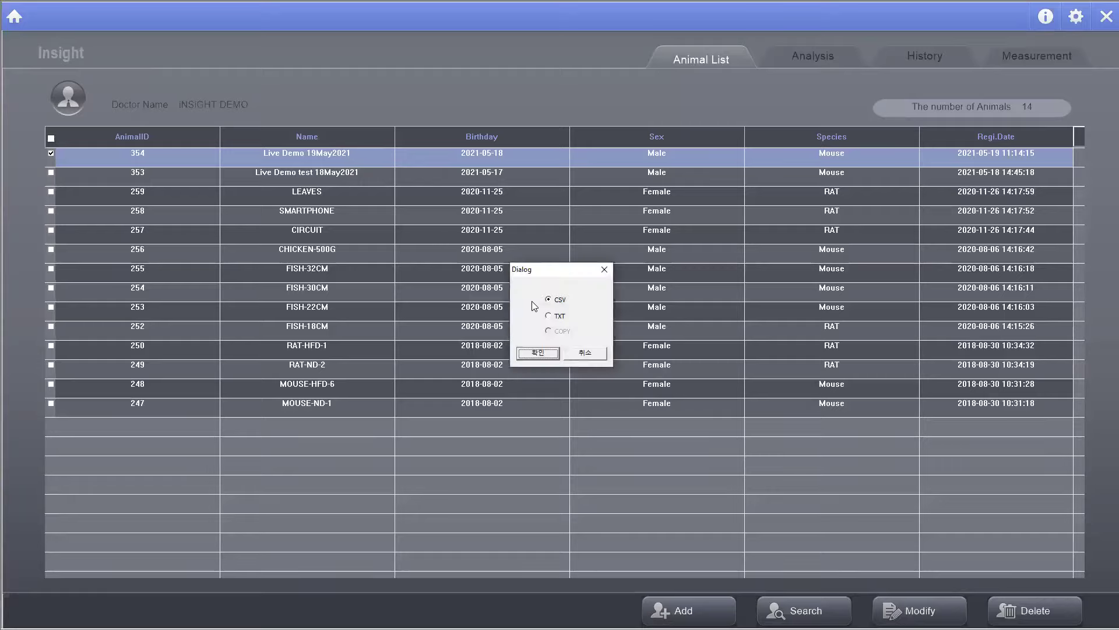
left_click(547, 352)
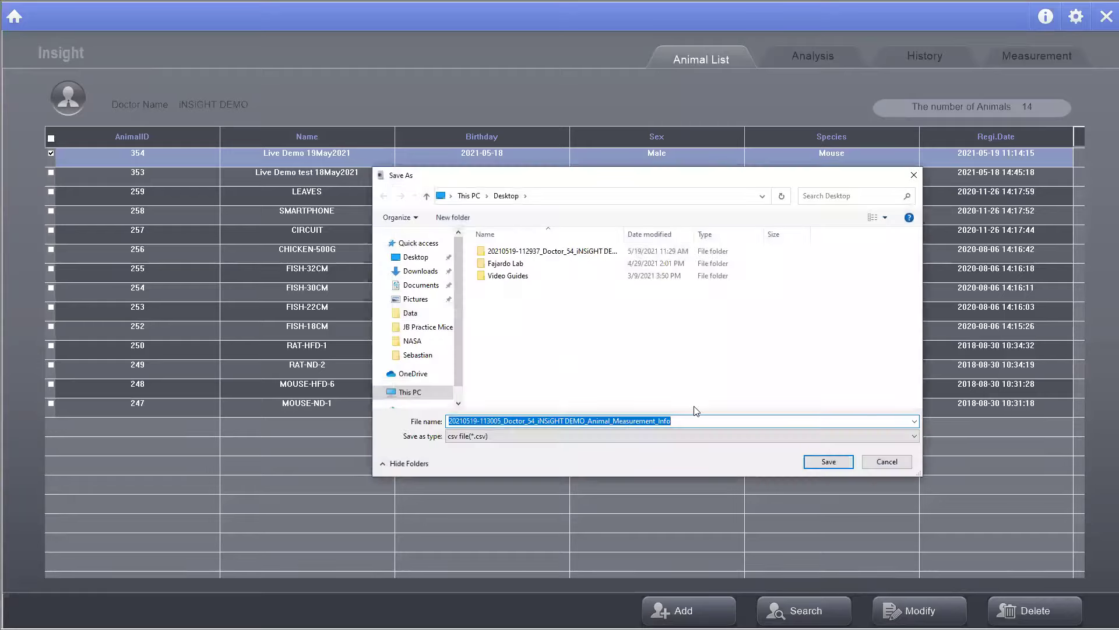
left_click(832, 467)
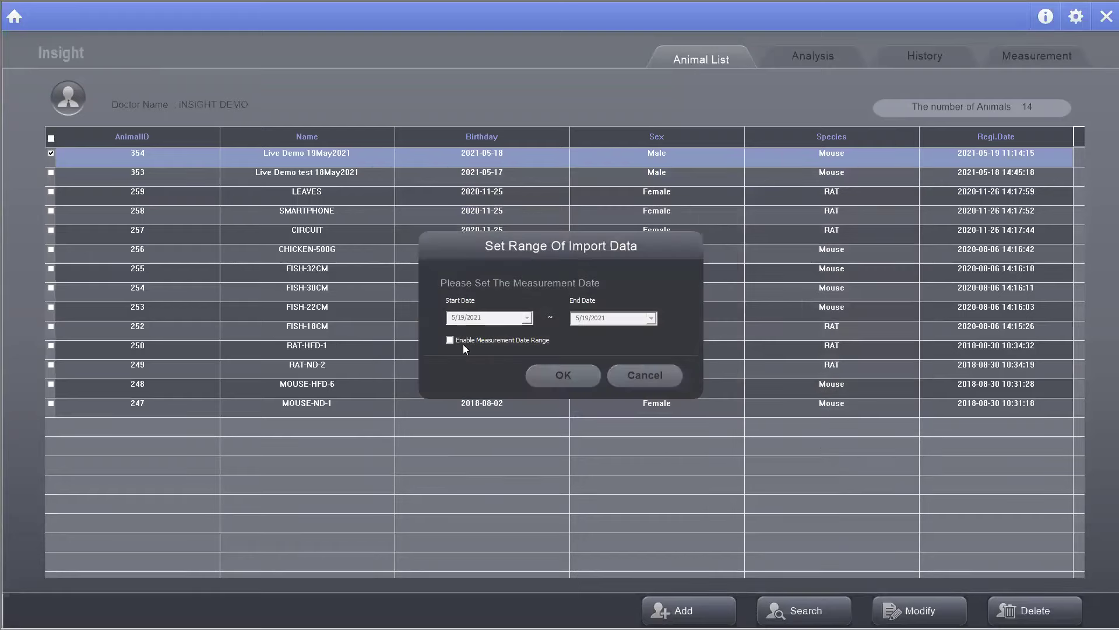
left_click(450, 342)
left_click(643, 379)
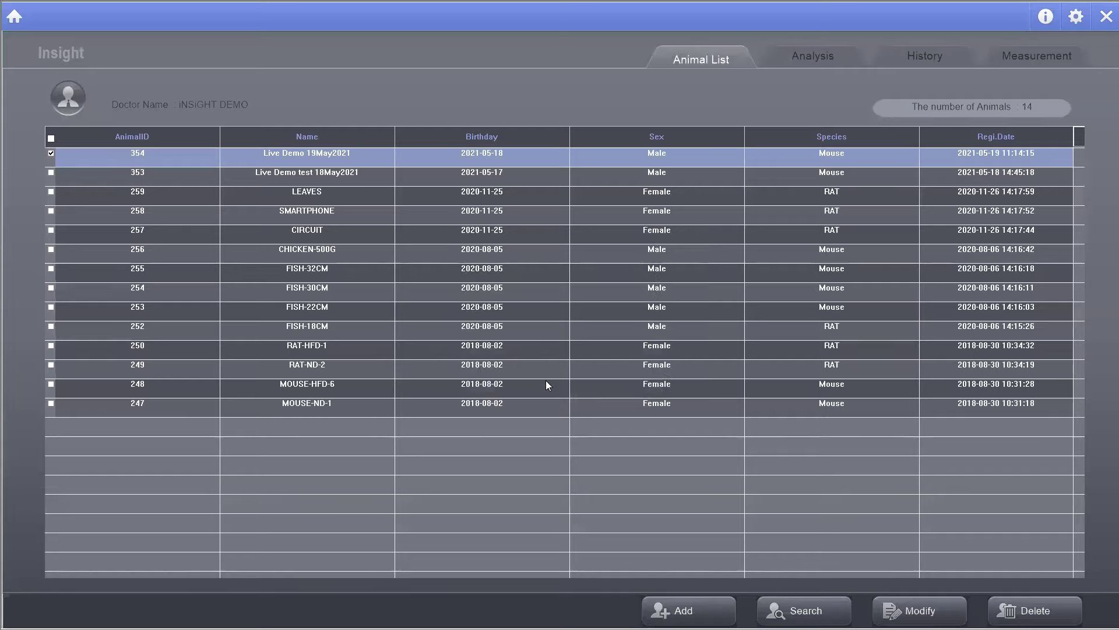
On the Desktop, view the exported Measurement_Img JPG and Measurement_Info CSV, then close them.
key("super")
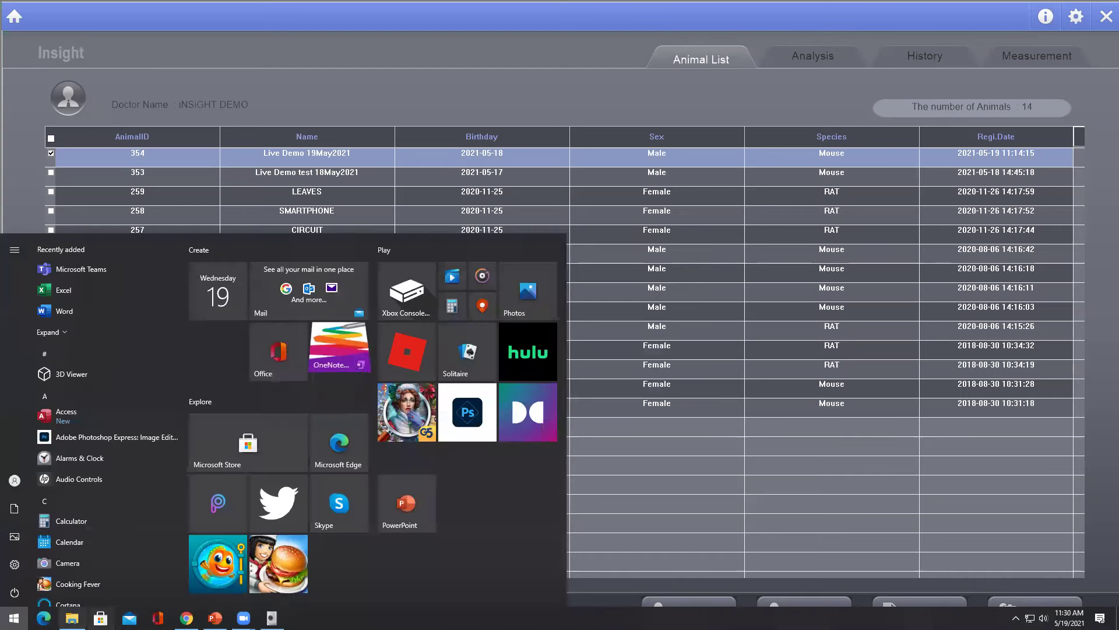
key("super")
key("super+e")
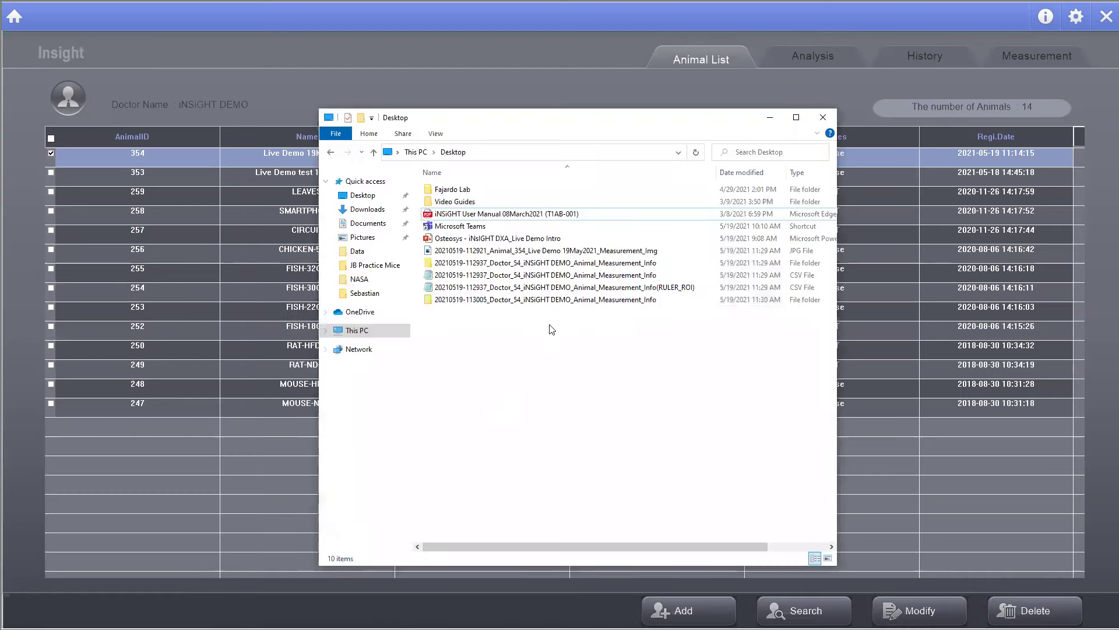
double_click(563, 252)
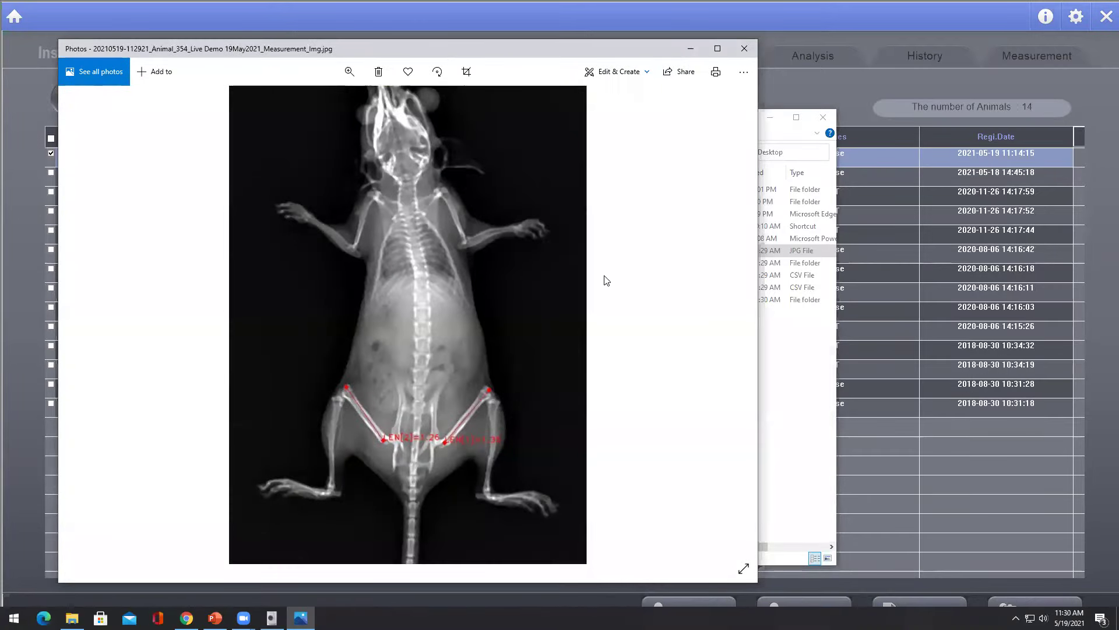
left_click(745, 49)
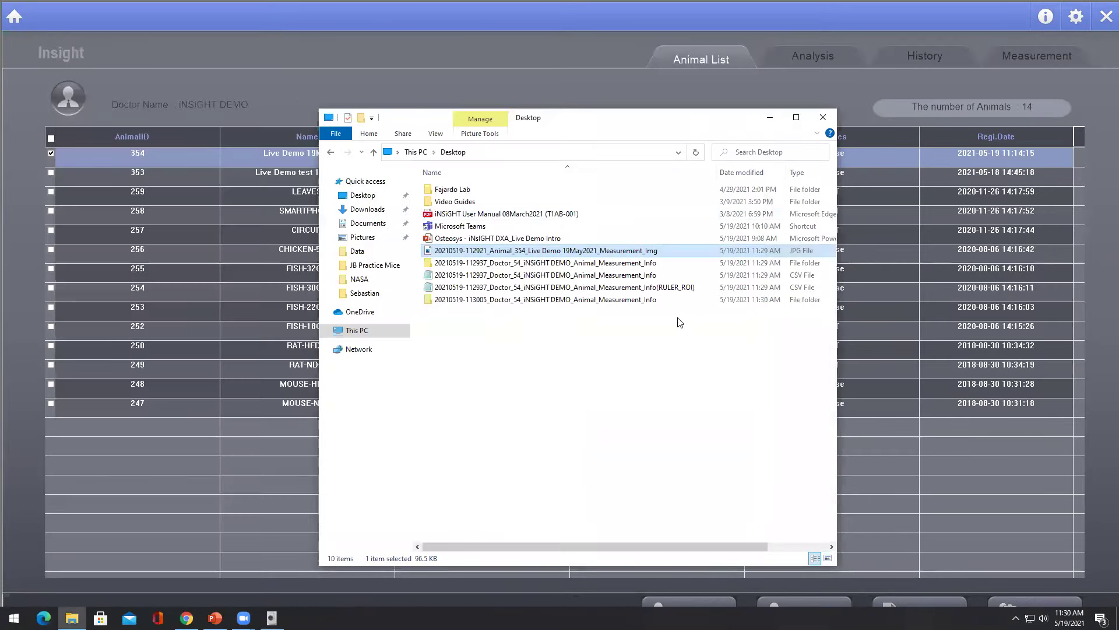
double_click(636, 278)
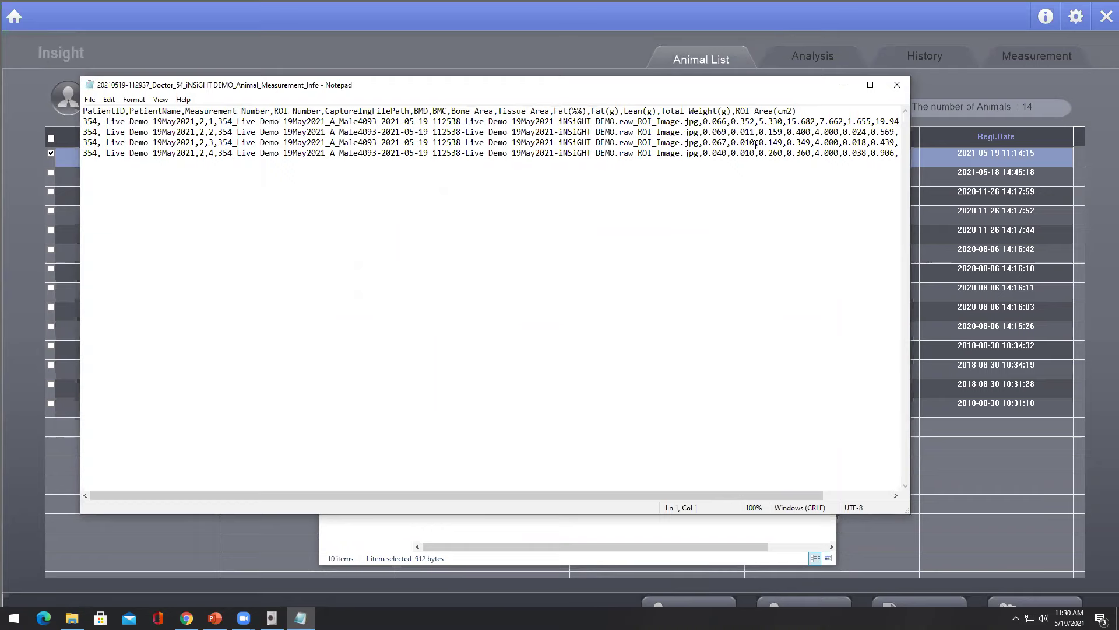
left_click(898, 87)
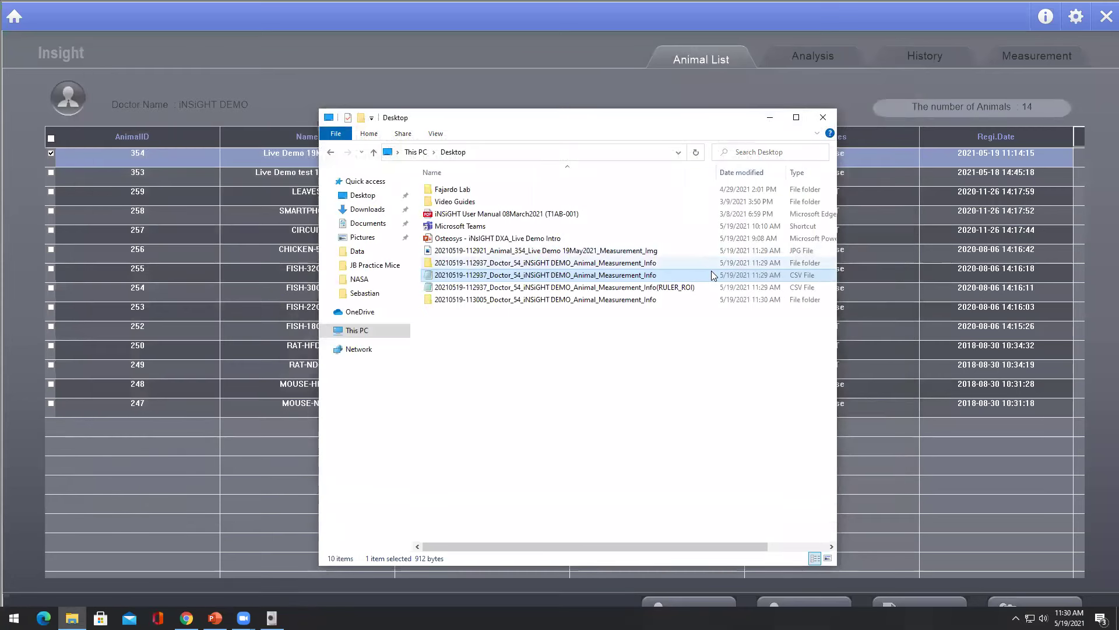
View the ROI X-ray image in the 112937 folder, then close Photos and File Explorer.
double_click(654, 301)
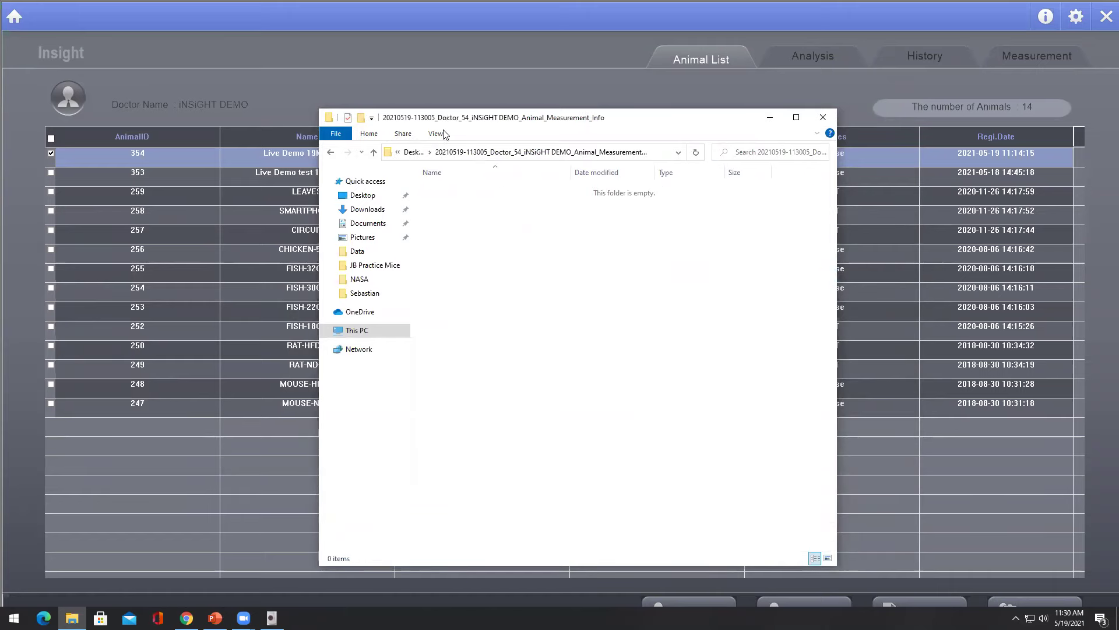
left_click(412, 153)
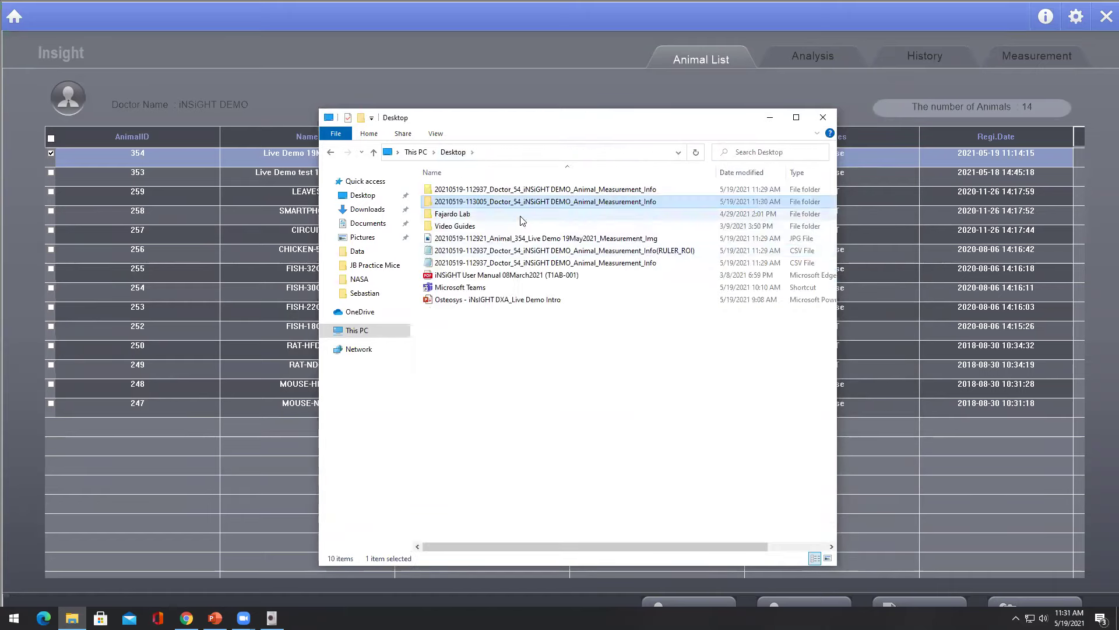
double_click(475, 191)
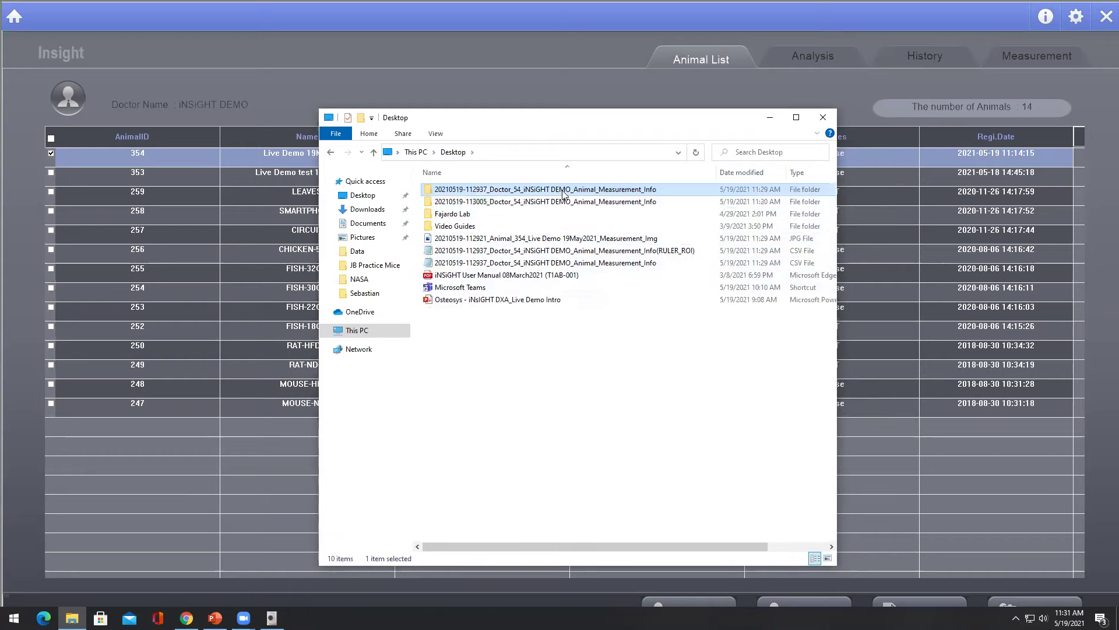
double_click(476, 198)
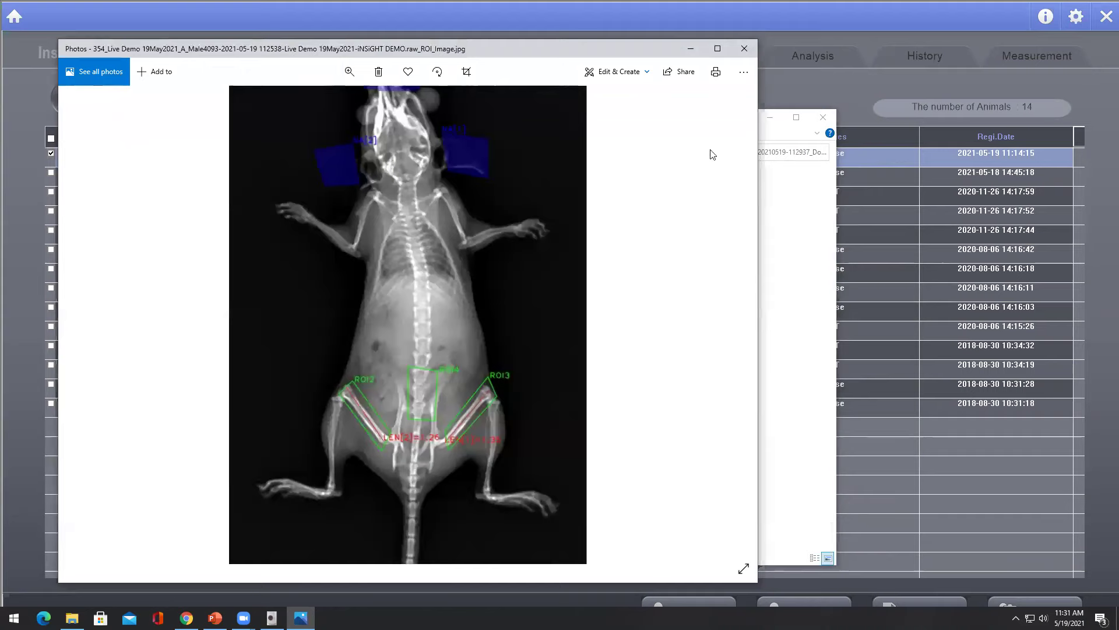
left_click(735, 52)
left_click(823, 118)
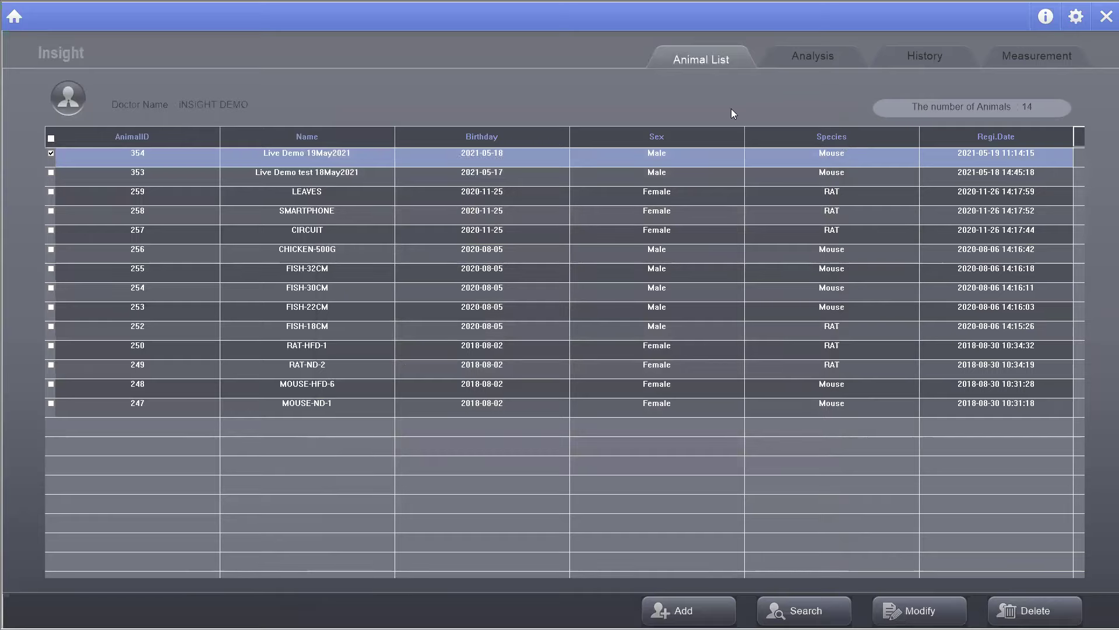
Log in as FajardoLab with the account password and open Test Mouse CV (ID 279).
left_click(69, 98)
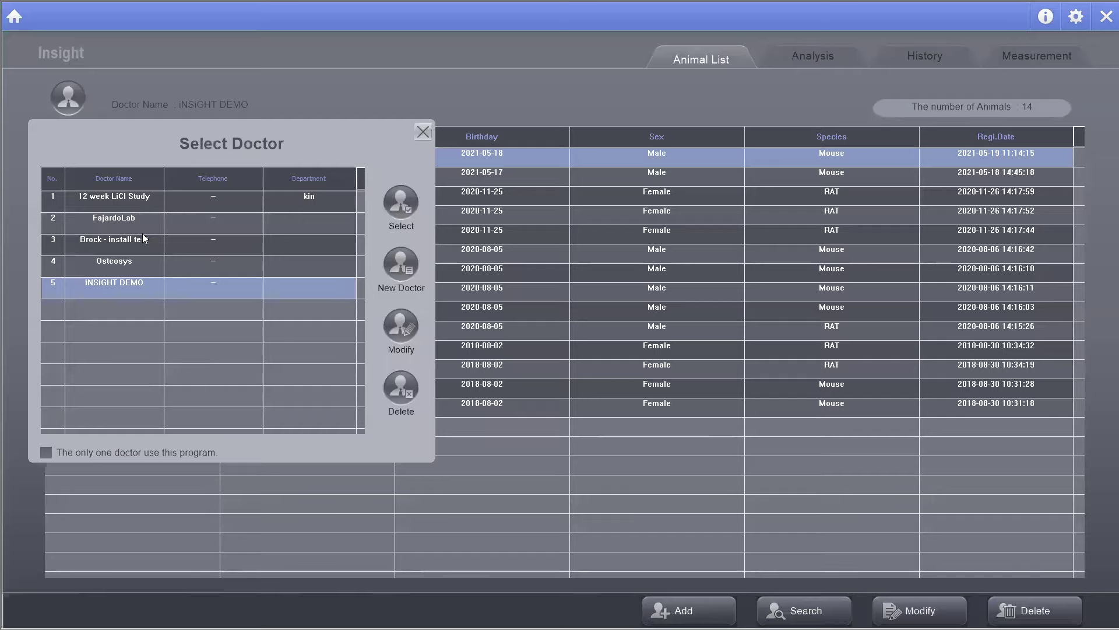
double_click(117, 217)
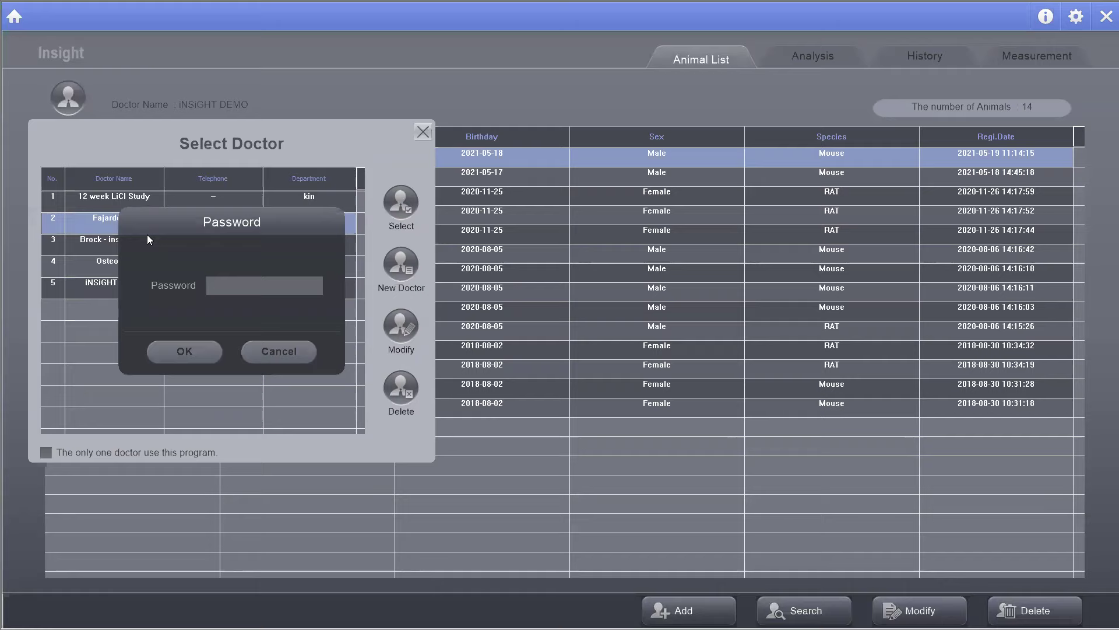
type("****")
key("Return")
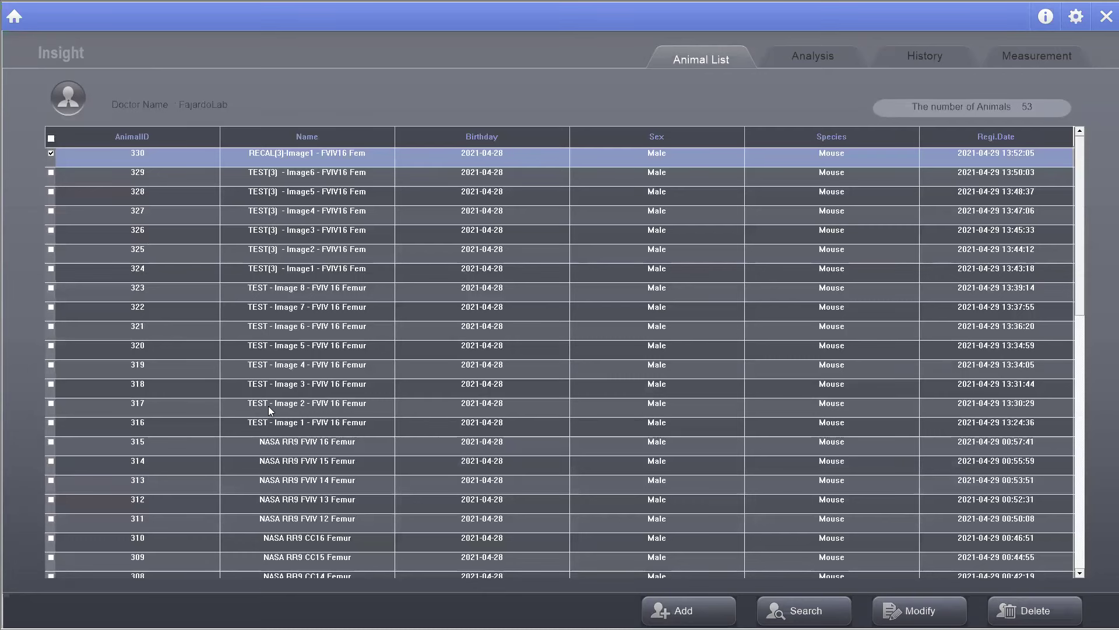
scroll(287, 276, "down", 10)
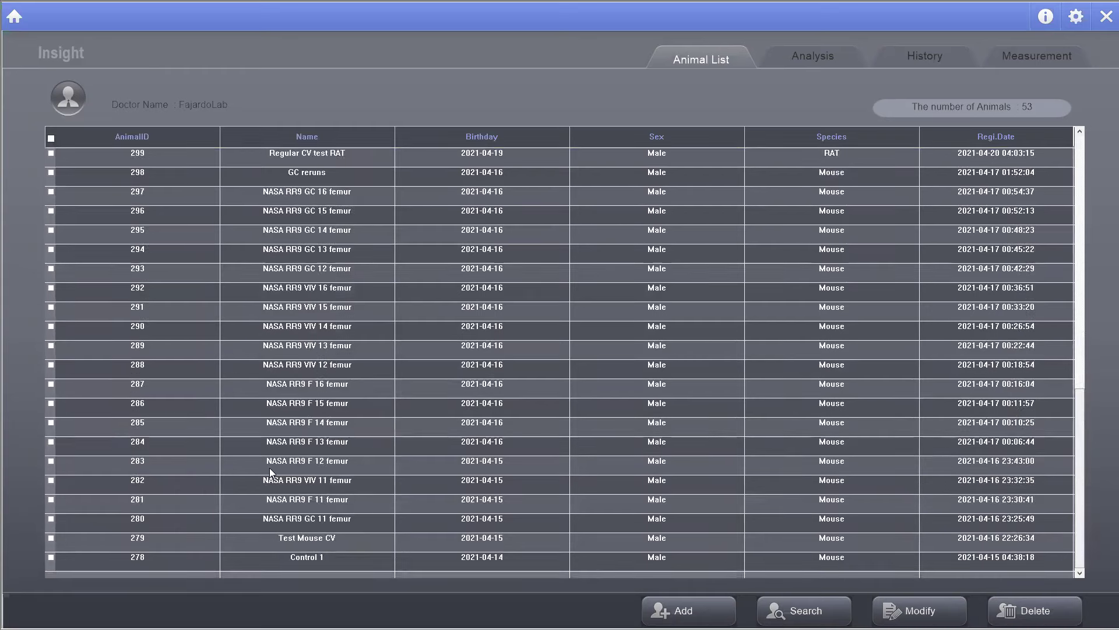
double_click(307, 538)
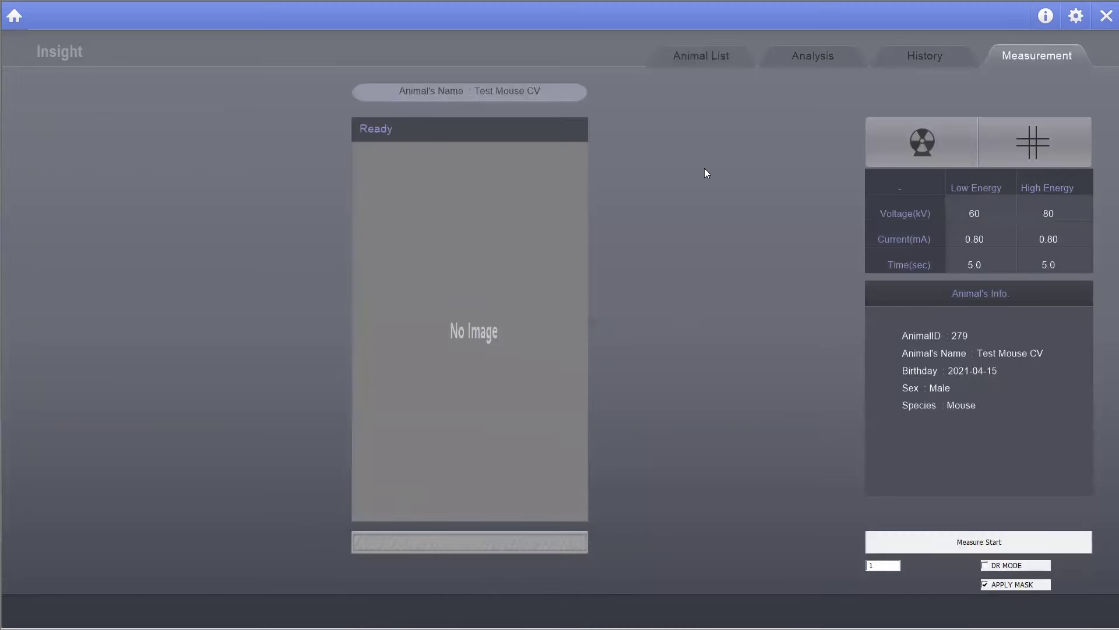
Reopen the Test Mouse CV record and review the Male3966, Male3965 and Male3963 study results.
left_click(711, 54)
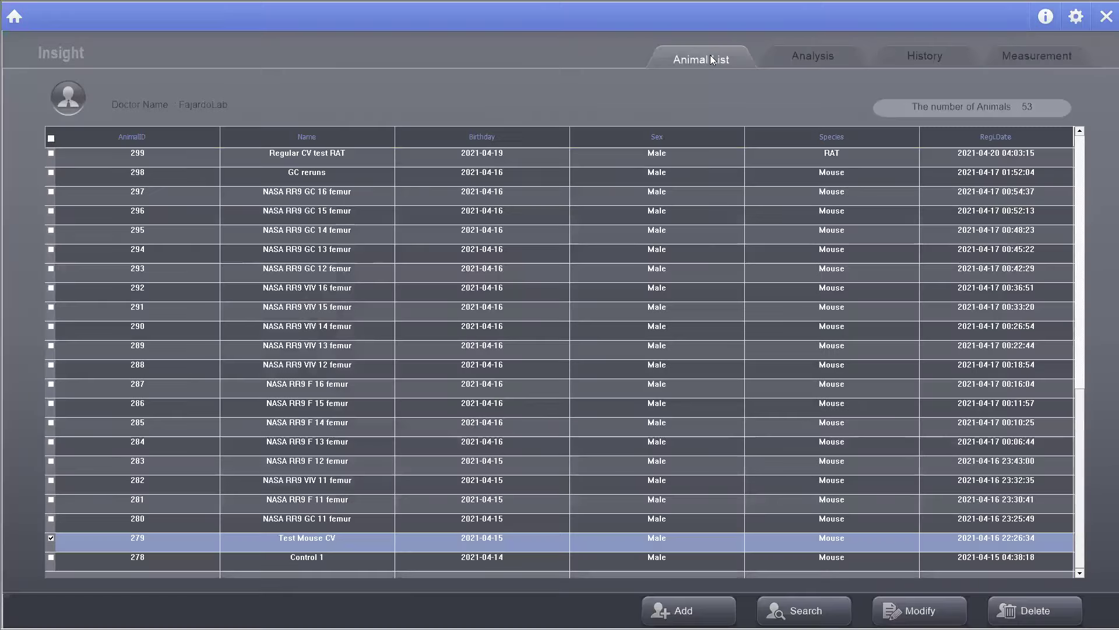
double_click(332, 536)
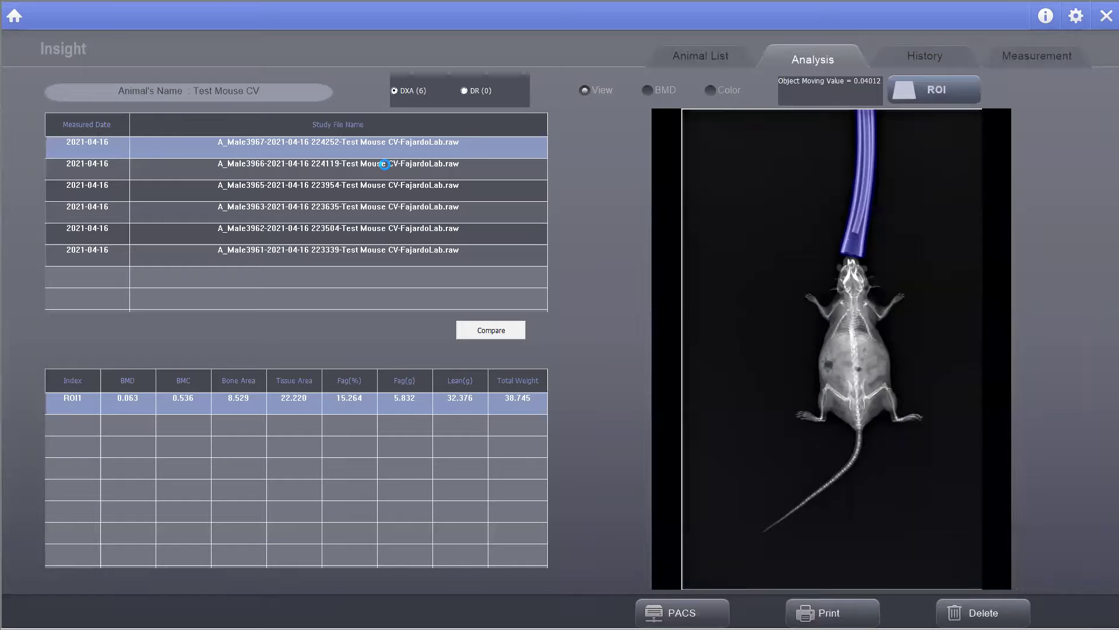
left_click(385, 165)
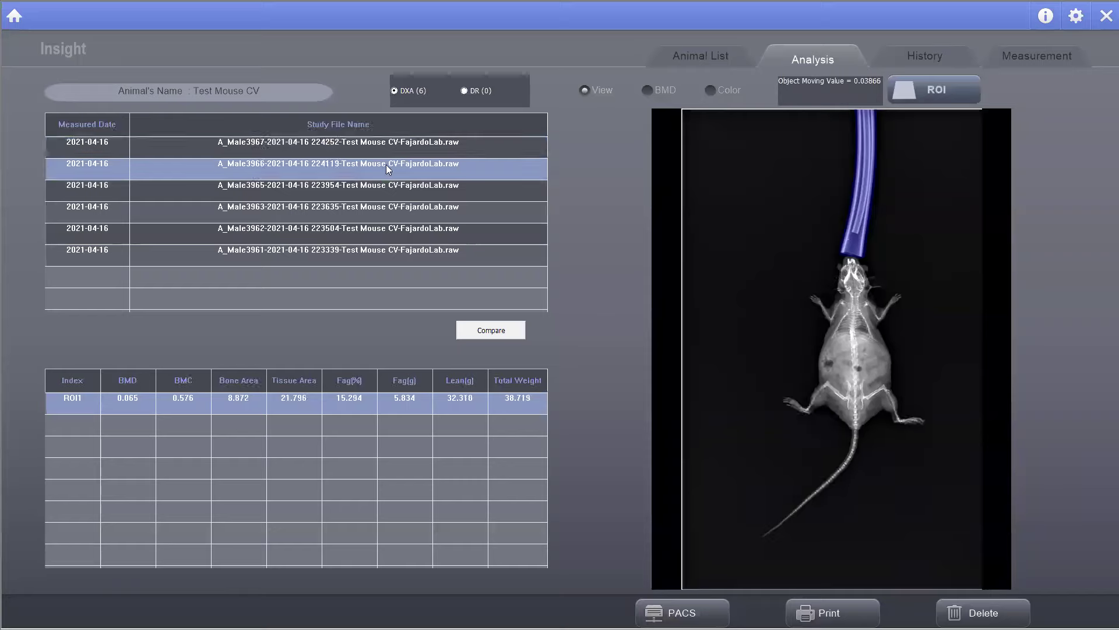
left_click(386, 188)
left_click(383, 212)
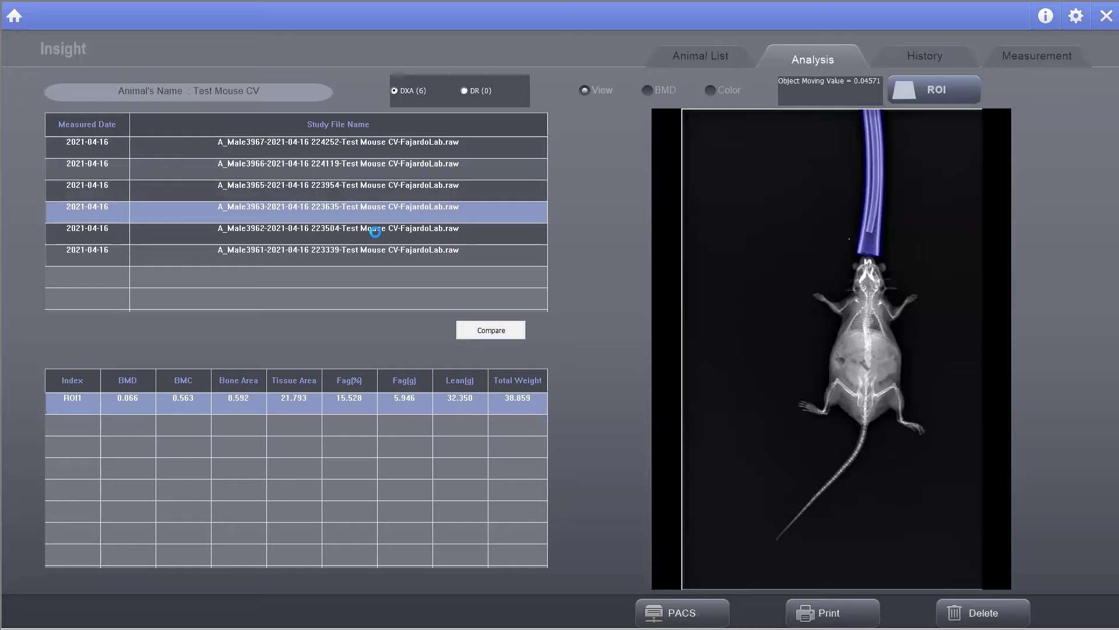
Review the Male3961 results, then chart BMD and fat percentage in History and list the ROIs.
left_click(392, 253)
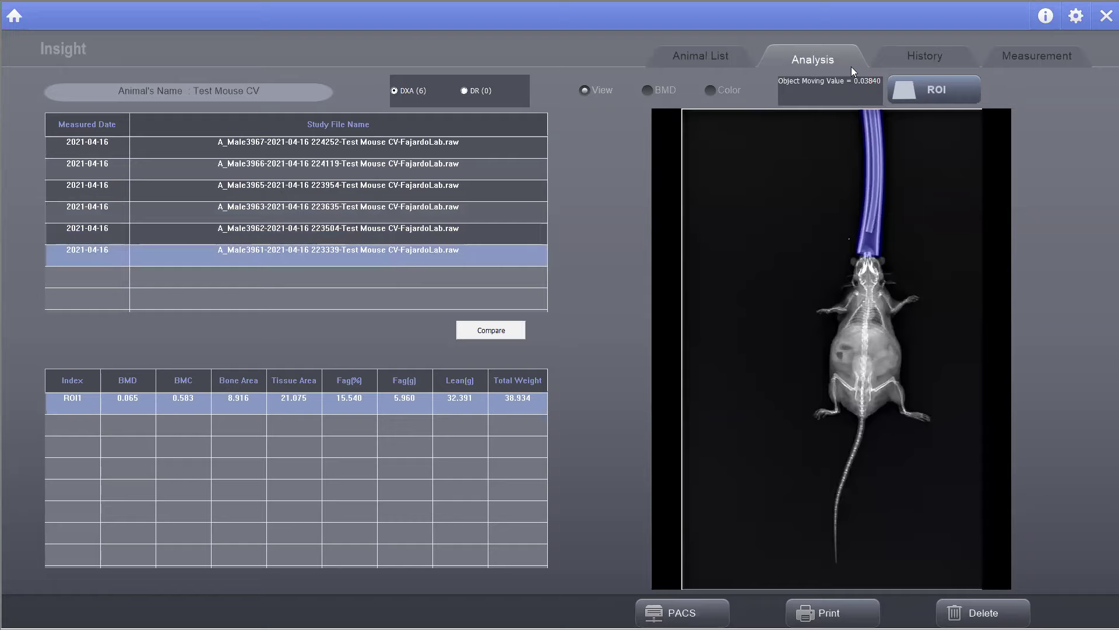
left_click(927, 58)
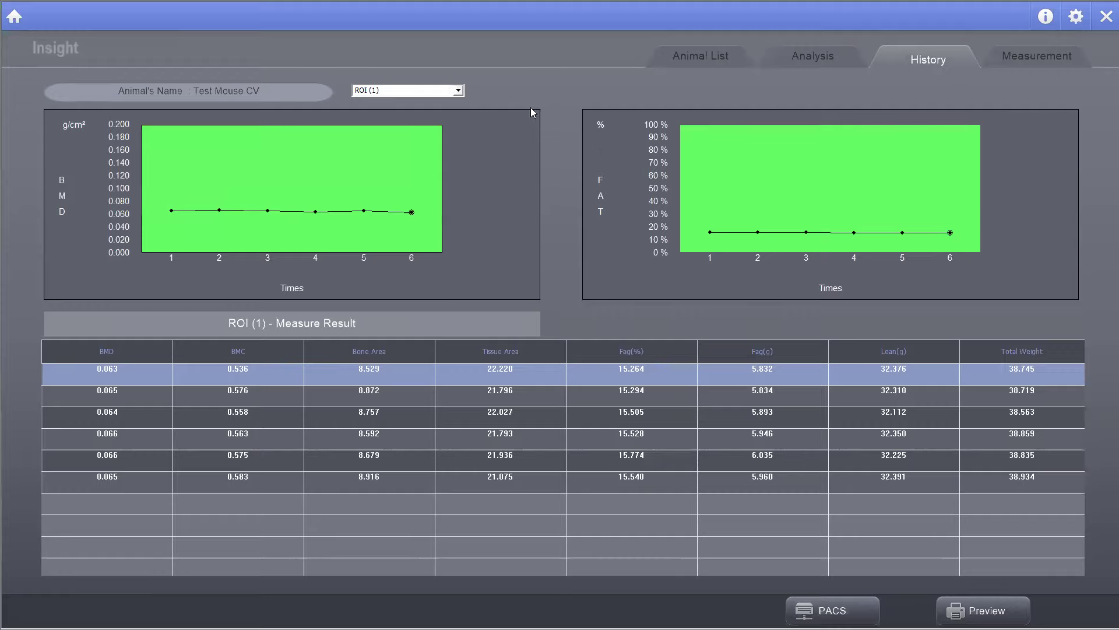
left_click(459, 91)
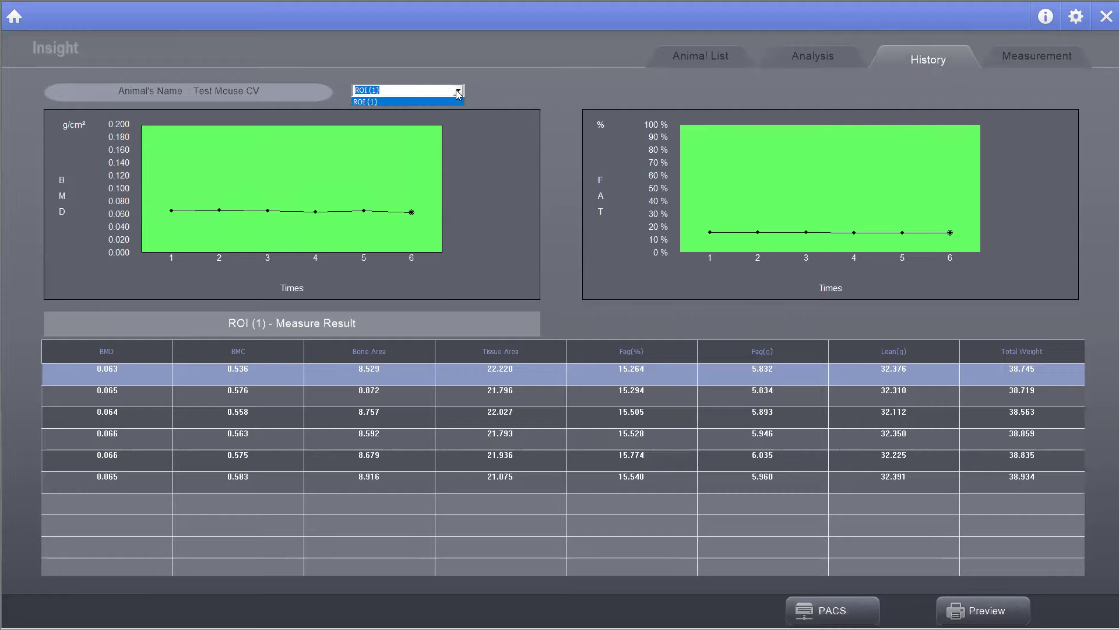